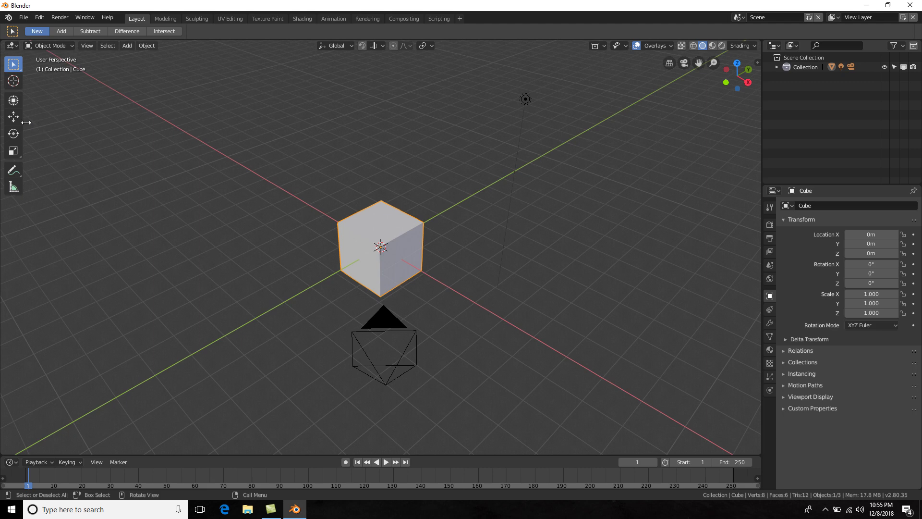
Step: Widen the 3D viewport's toolbar until the tool names are shown
mouse_move(28, 123)
left_mouse_down()
mouse_move(79, 118)
mouse_move(32, 117)
left_mouse_up()
left_click_drag(32, 117, 65, 123)
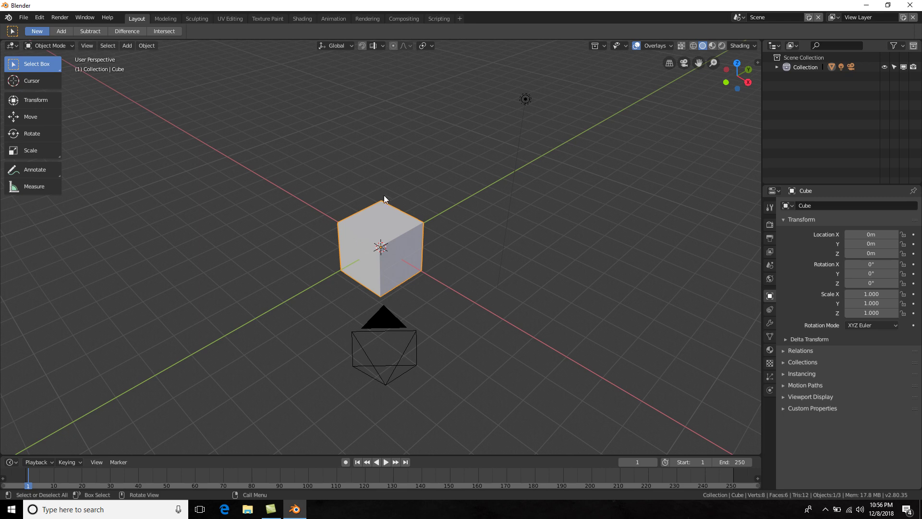
Step: Select the light, the camera and the cube in turn, repeating the round and ending with the cube selected
left_click(526, 100)
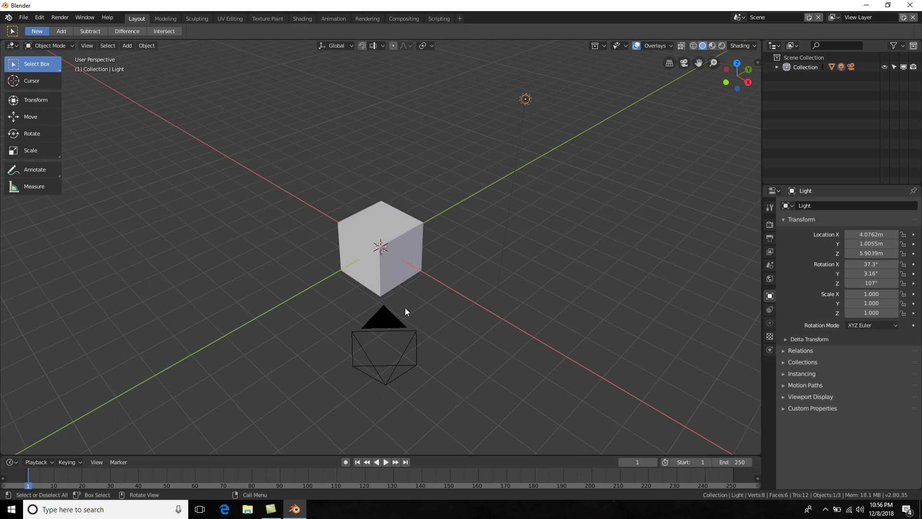
left_click(387, 321)
left_click(363, 214)
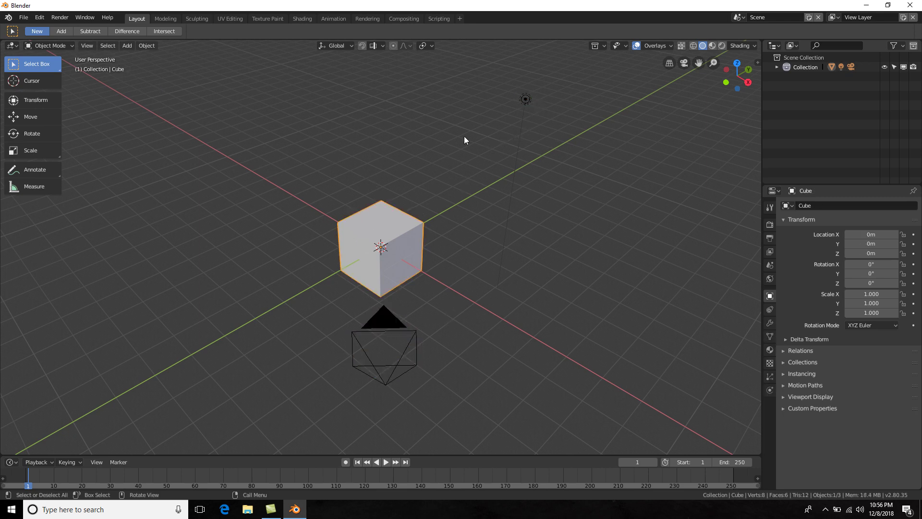
left_click(526, 100)
left_click(382, 323)
left_click(377, 229)
Step: Place the 3D cursor at several spots in the scene with the Cursor tool, finishing on the light
left_click(31, 80)
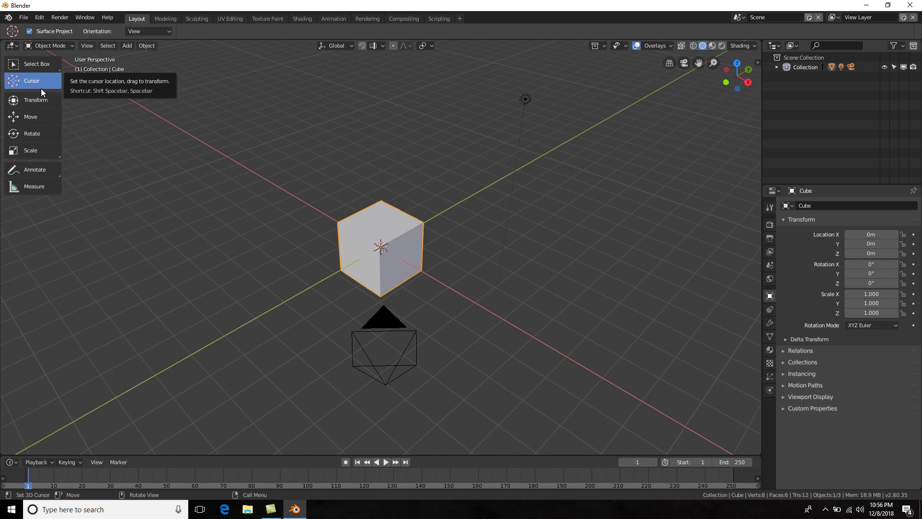
left_click(274, 138)
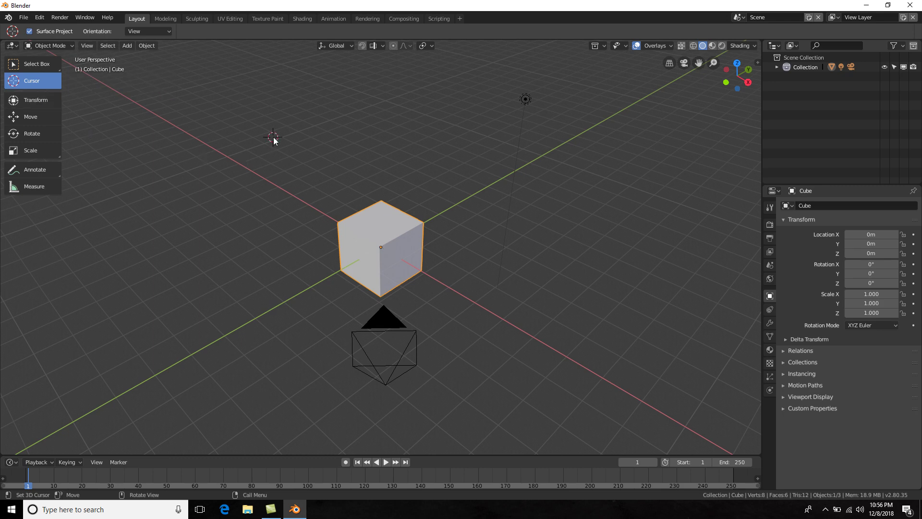
left_click(253, 137)
left_click(419, 130)
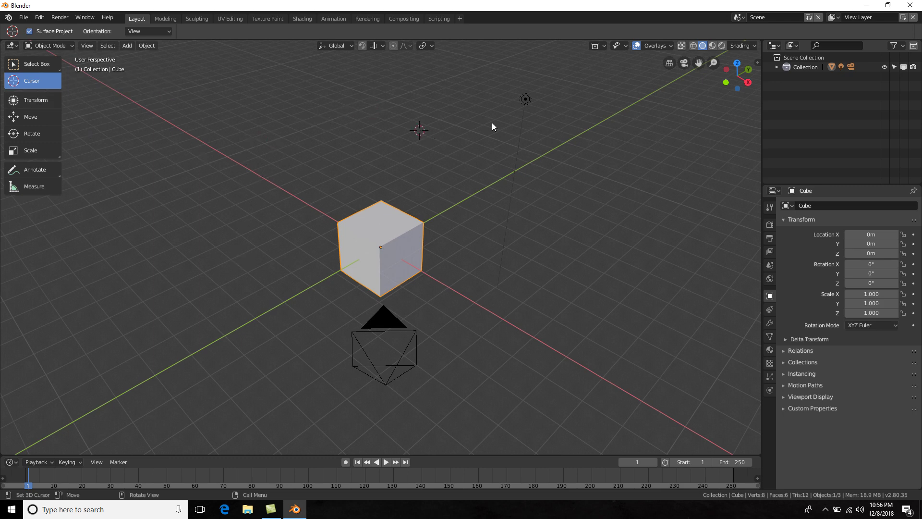
left_click(525, 100)
left_click(391, 234)
left_click(373, 347)
left_click(525, 101)
Step: Return to the Select Box tool and select the camera, the light and finally the cube
left_click(26, 65)
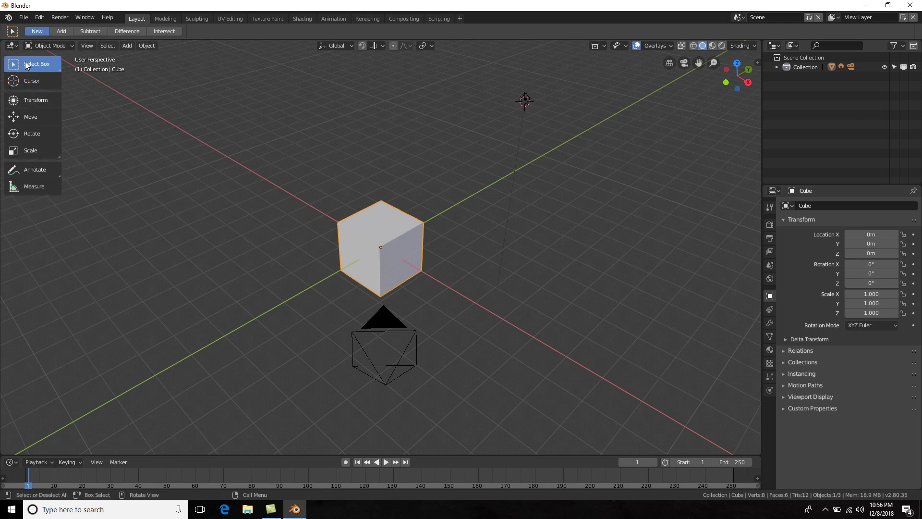
left_click(396, 322)
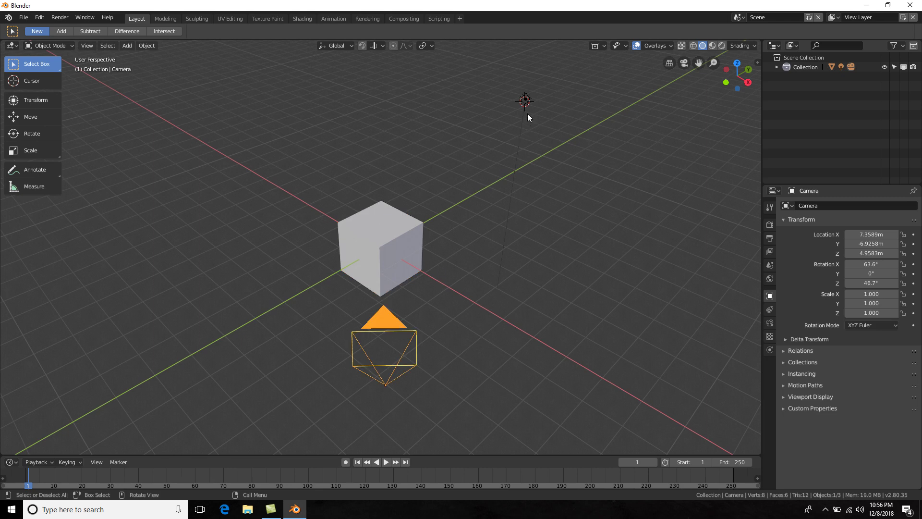
left_click(525, 104)
left_click(387, 221)
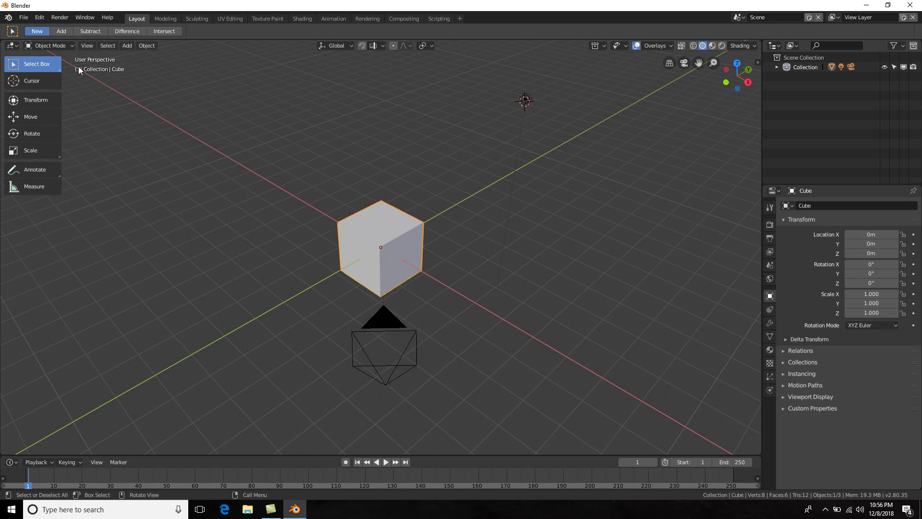
Step: Activate the Move tool and try moving the cube freely, returning it to the world origin
left_click(39, 118)
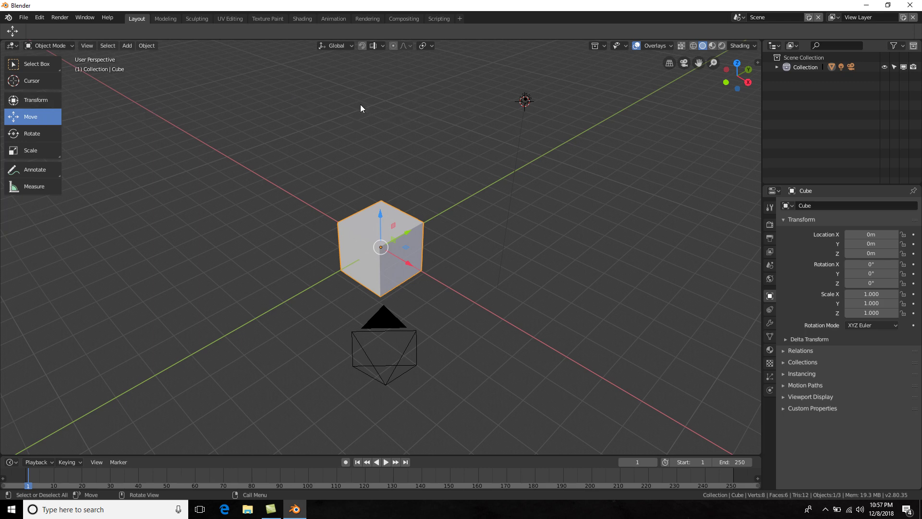
key("g")
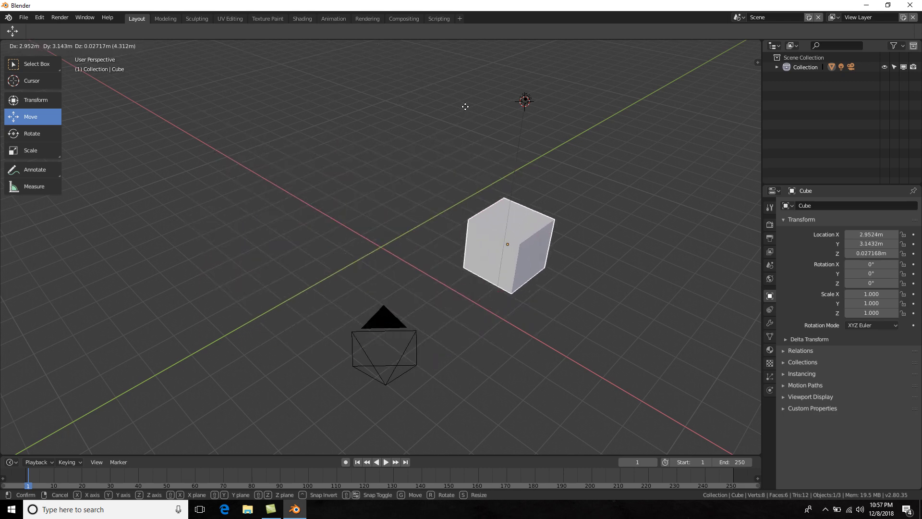
left_click(183, 63)
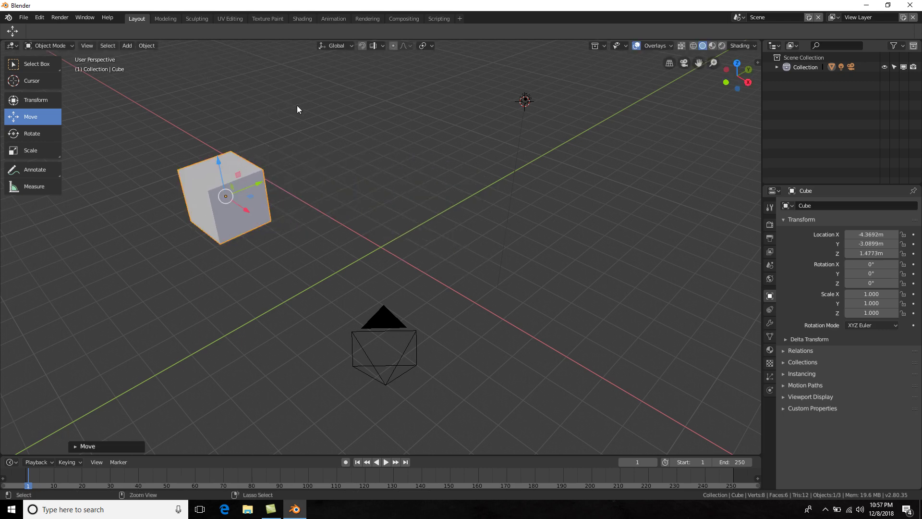
key("alt+g")
key("g")
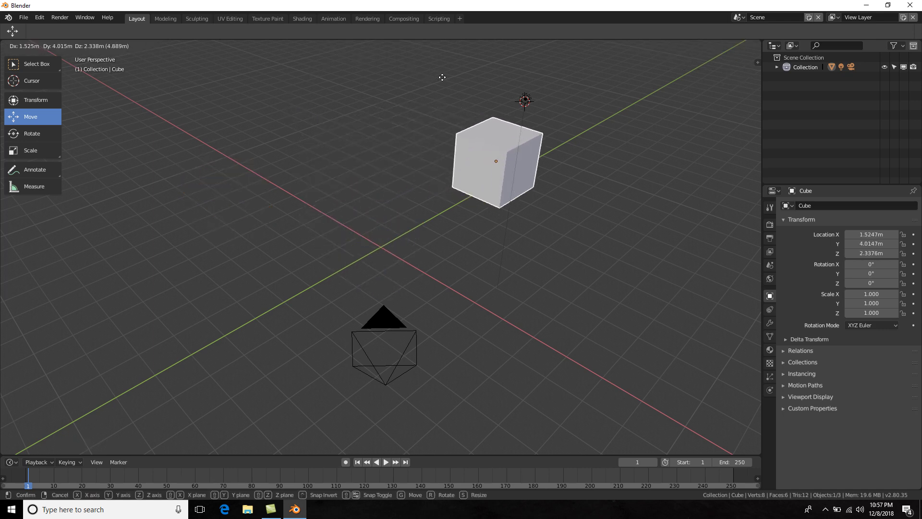
key("Escape")
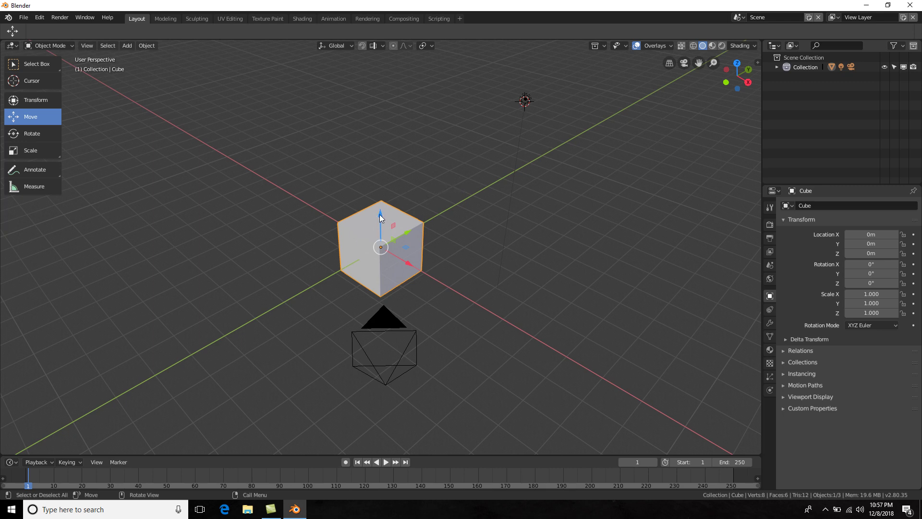
Step: Move the cube with the gizmo's axis and plane handles to about X -0.35 m, Y 0.15 m, Z -0.04 m
left_click_drag(380, 214, 399, 220)
left_click_drag(407, 260, 398, 240)
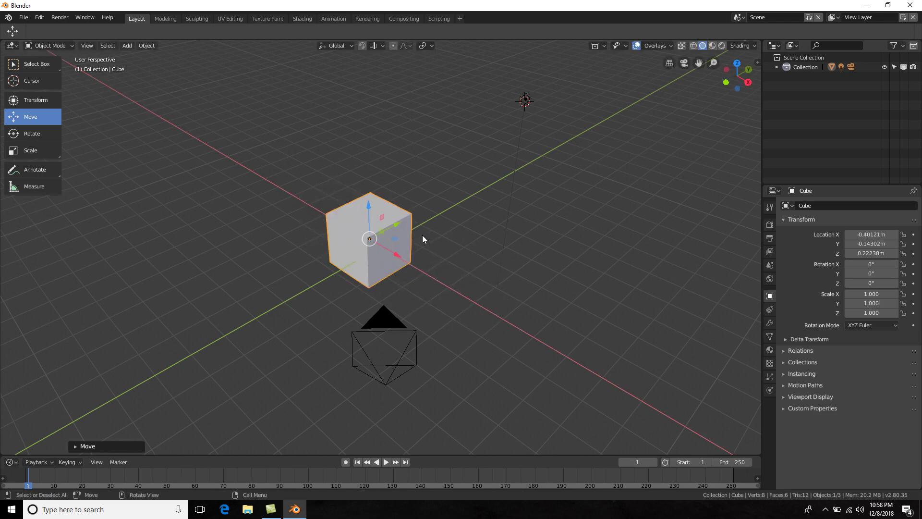
scroll(433, 224, "up", 5)
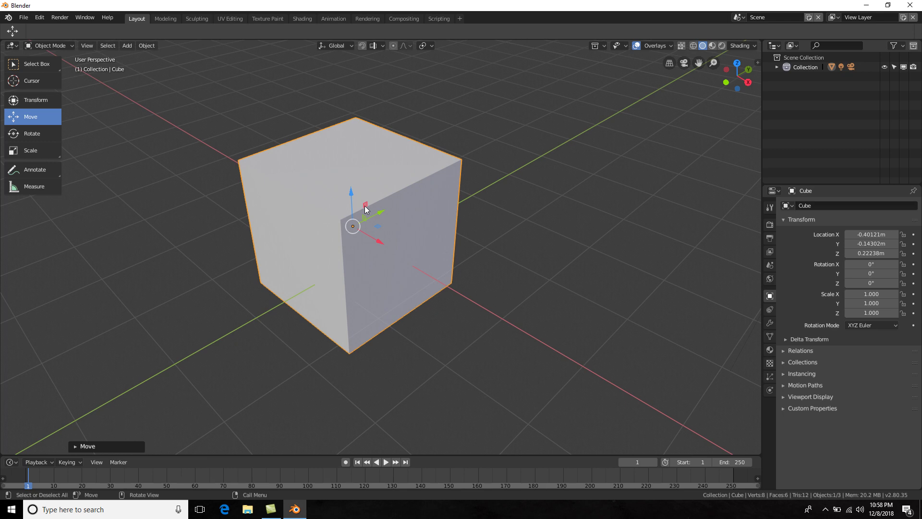
left_click_drag(365, 205, 364, 245)
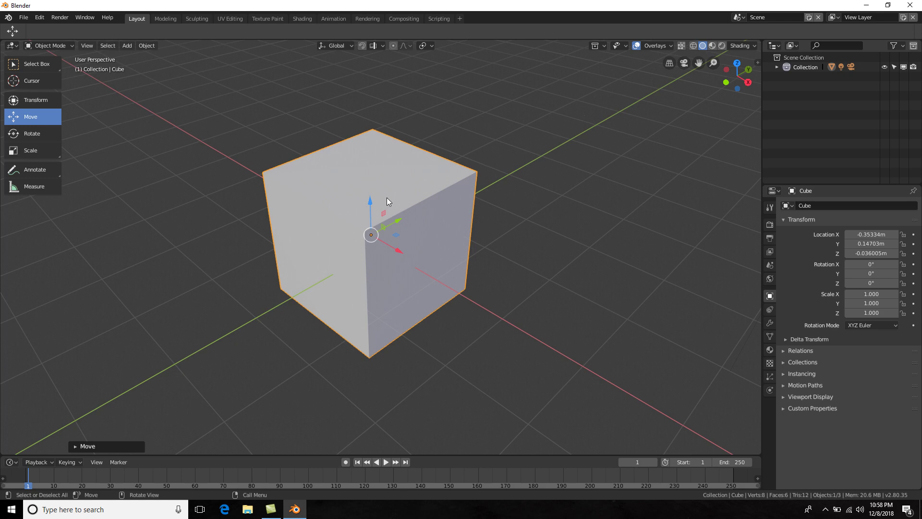
Step: Try moving the cube freely through the scene twice, undoing the first move and cancelling the second
left_click_drag(399, 197, 467, 266)
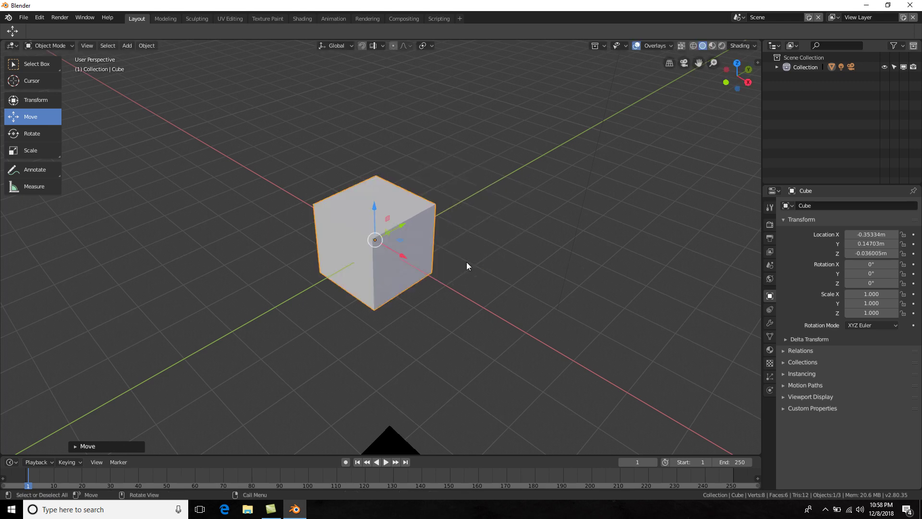
key("g")
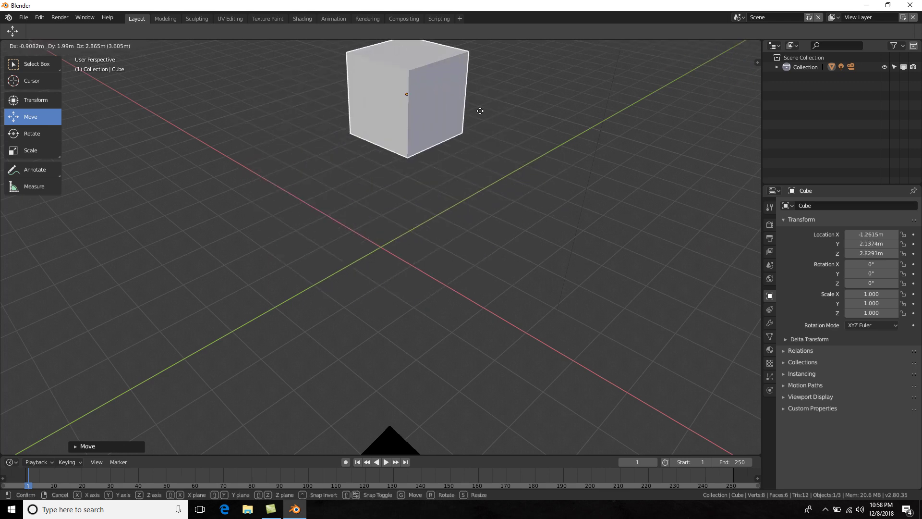
left_click(549, 105)
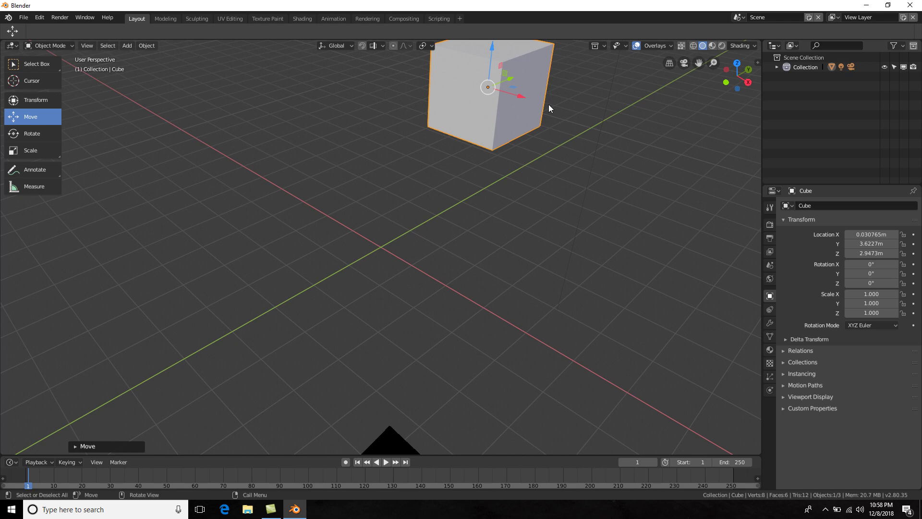
key("ctrl")
key("ctrl+z")
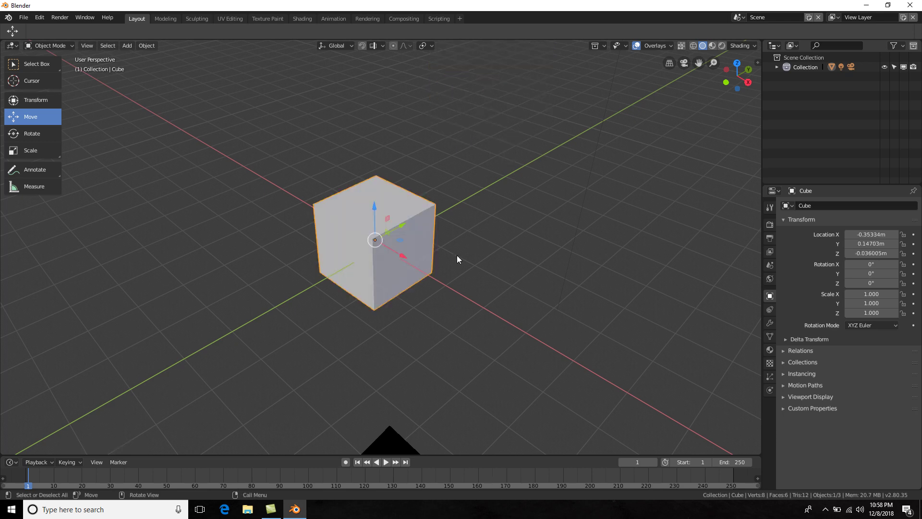
key("g")
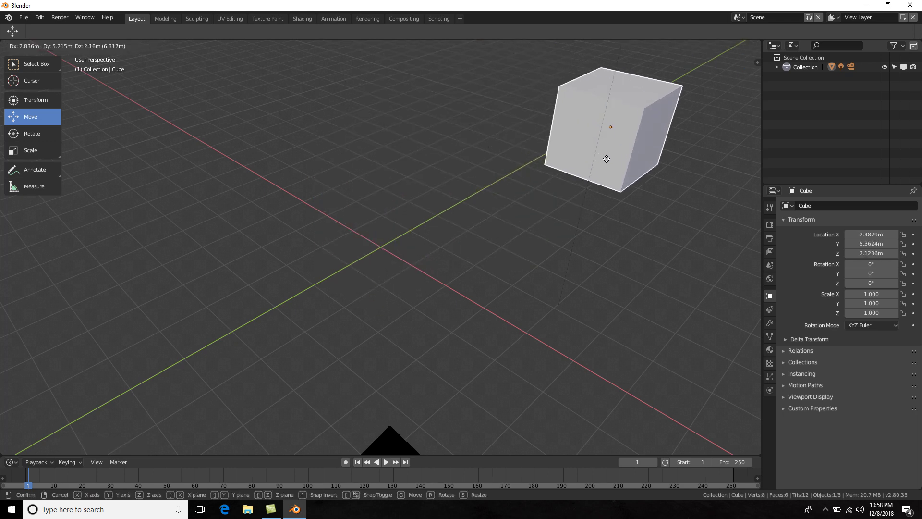
right_click(607, 160)
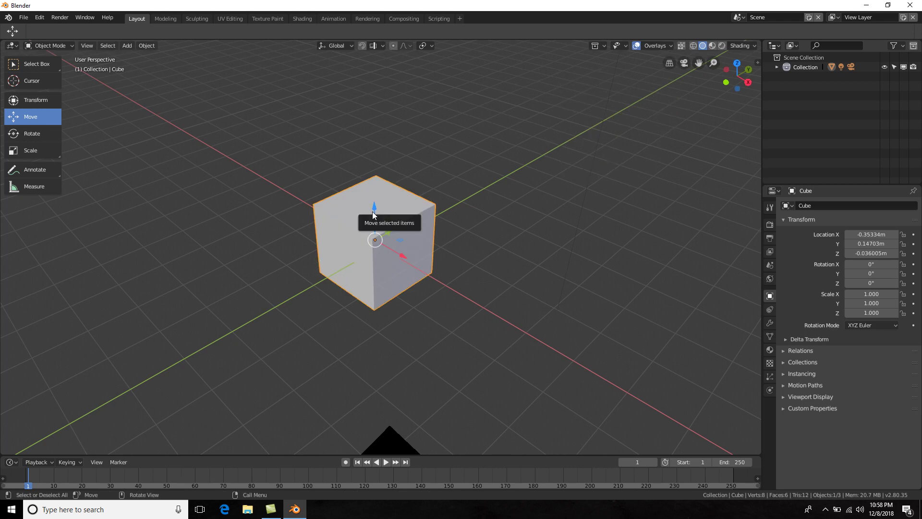
Step: Try moving the cube constrained to the global Z, X and Y axes in turn, and cancel the move
key("g")
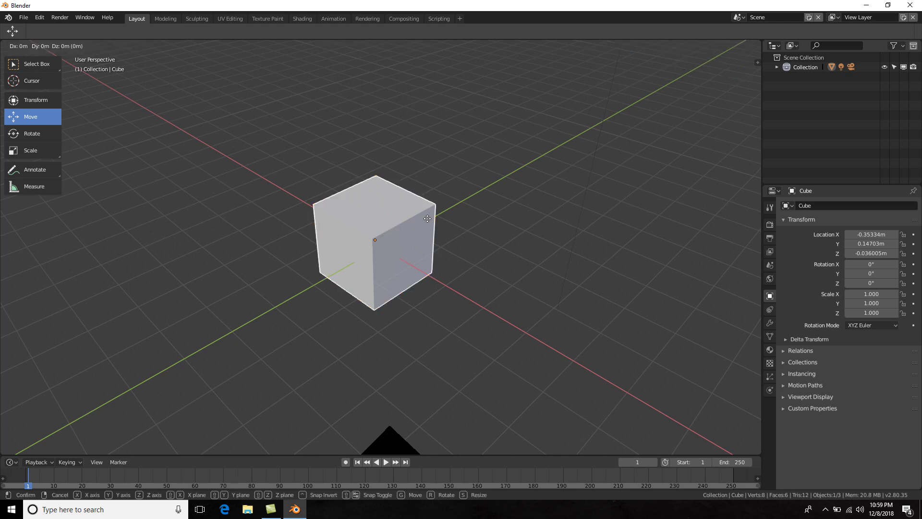
key("z")
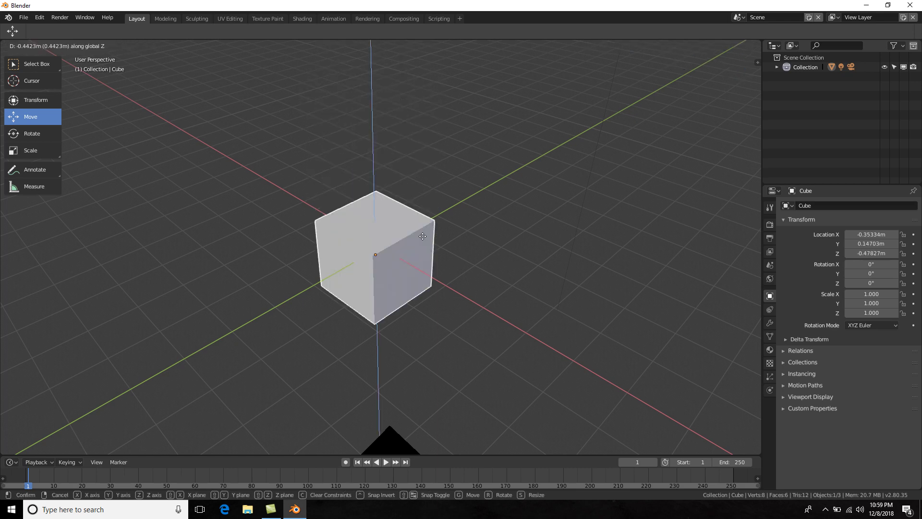
key("x")
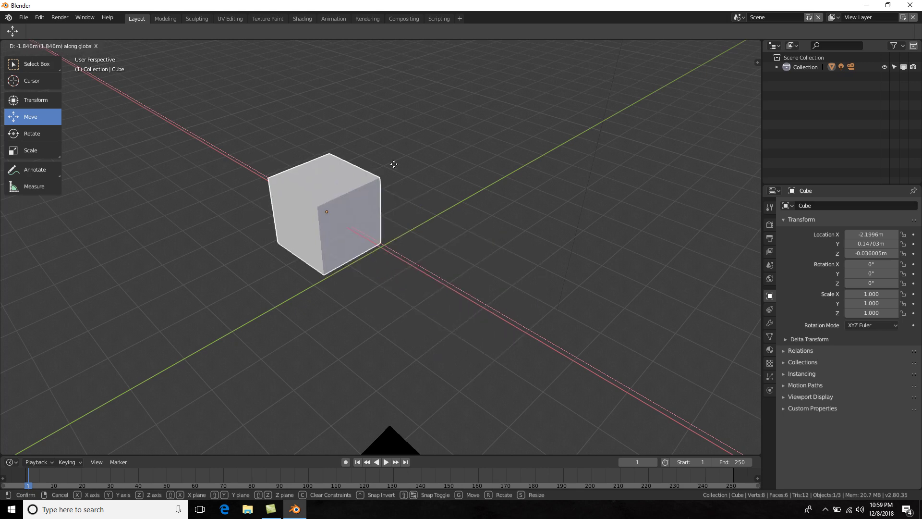
key("y")
left_click_drag(418, 175, 423, 195)
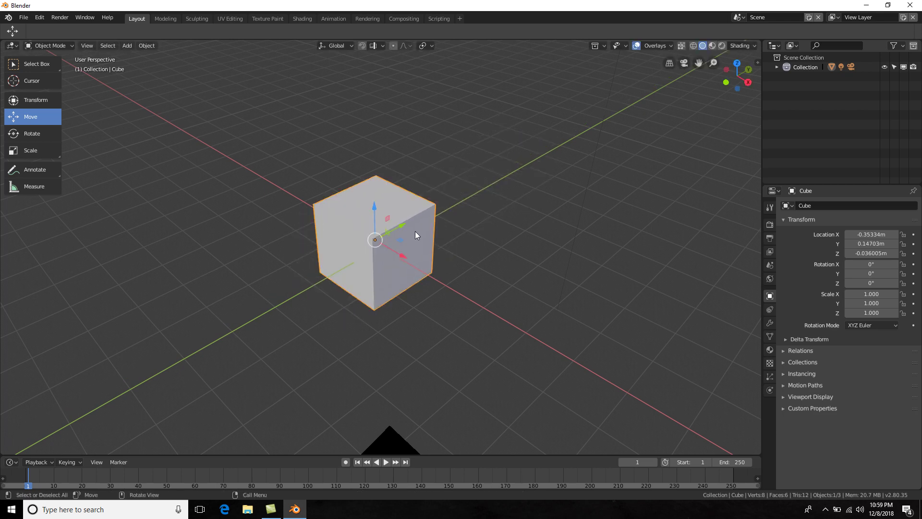
Step: Try moving the cube with the global X, Z and Y axes locked out in turn, and cancel the move
key("g")
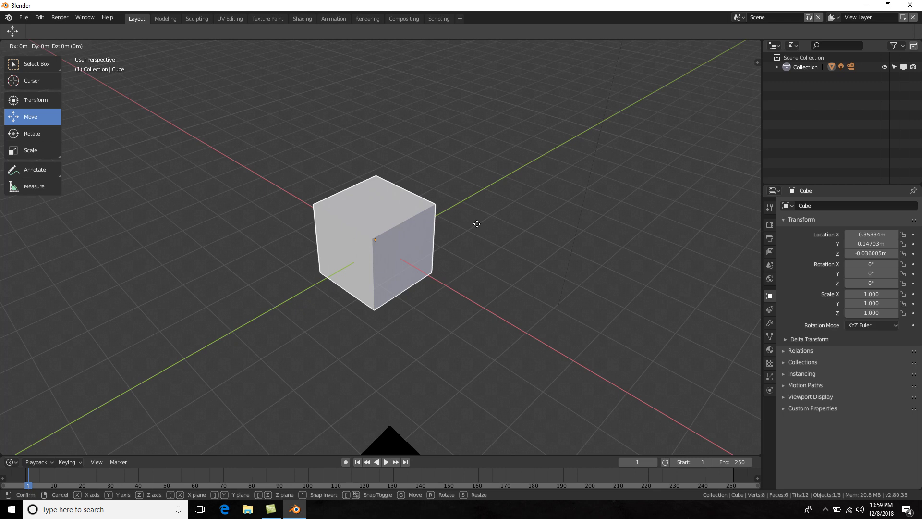
key("shift+x")
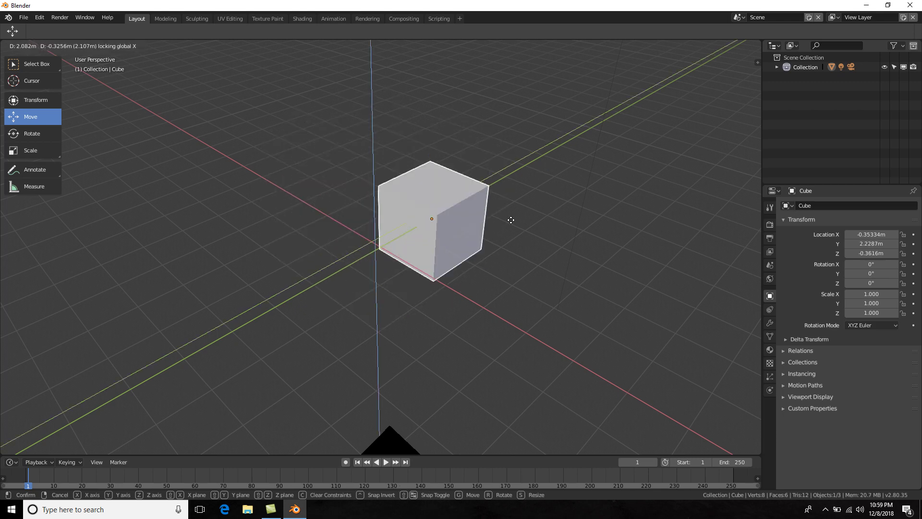
key("shift+z")
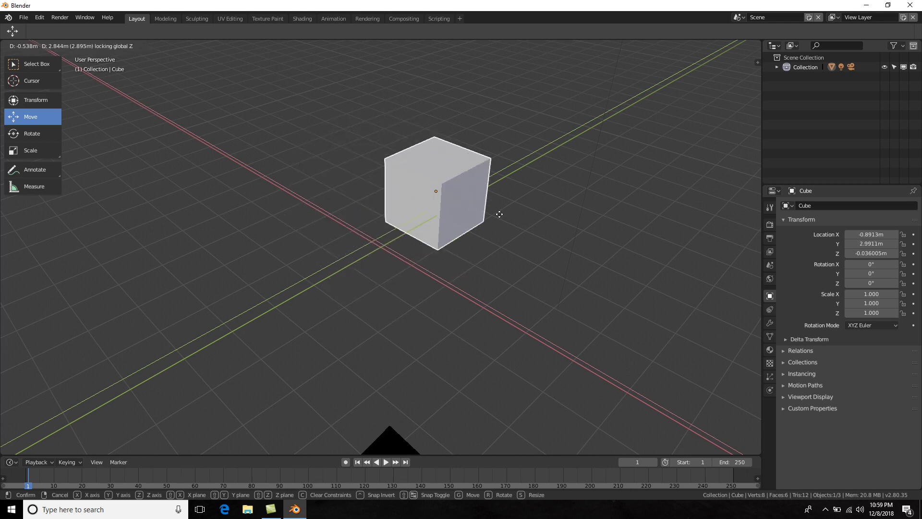
key("shift+y")
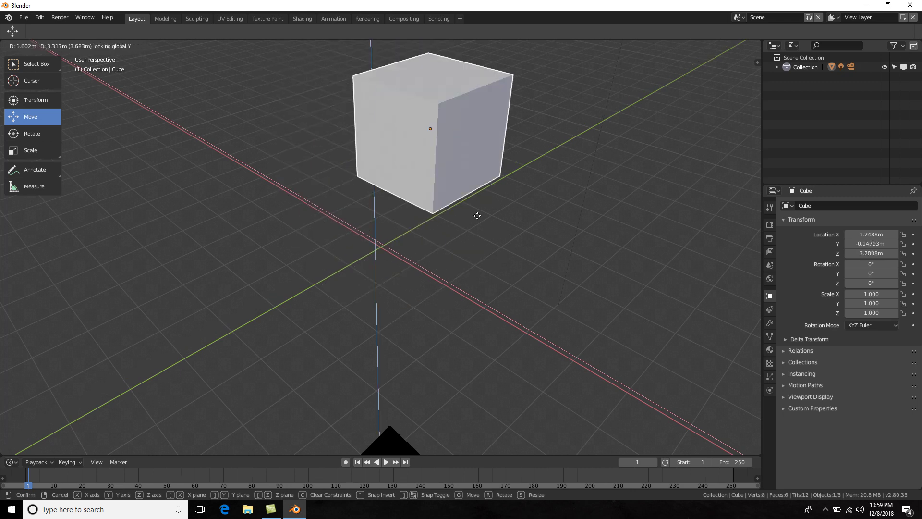
left_click(419, 250)
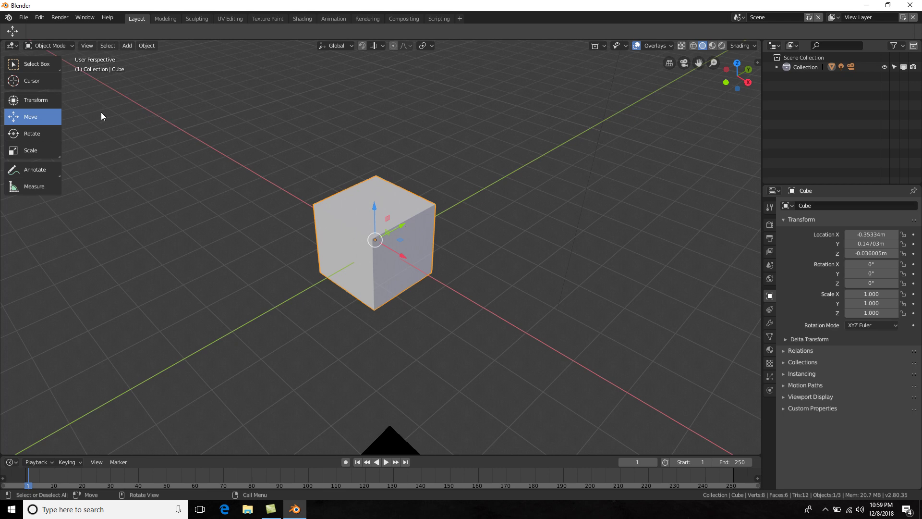
Step: Rotate the cube about the X axis to about -40.2° with the Rotate tool's gizmo
left_click(46, 135)
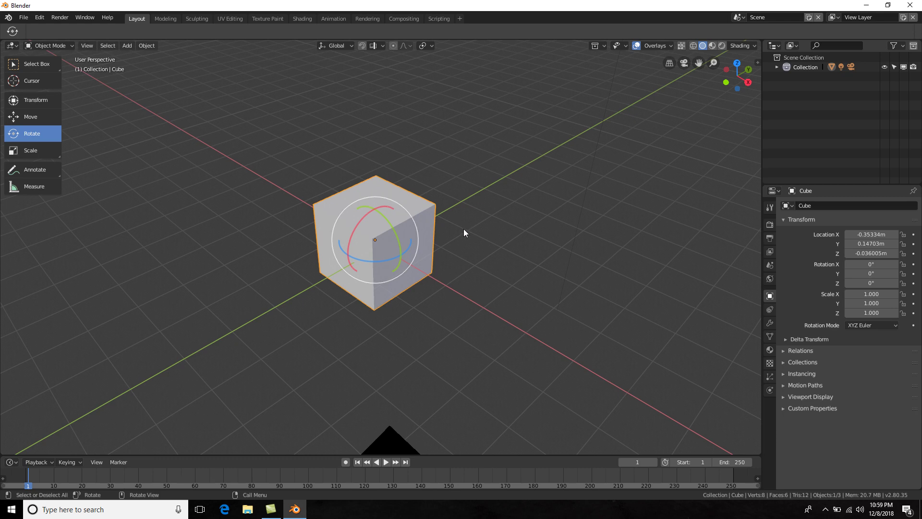
scroll(464, 229, "up", 1)
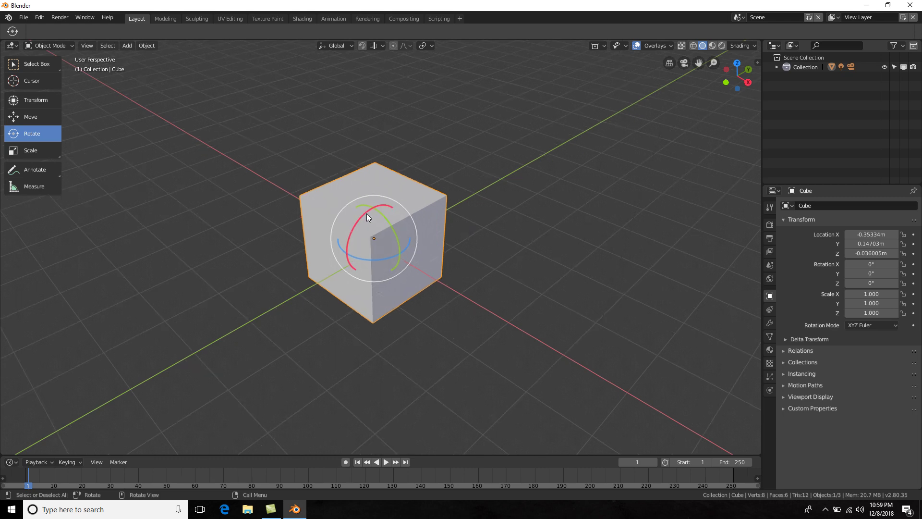
left_click_drag(367, 213, 405, 166)
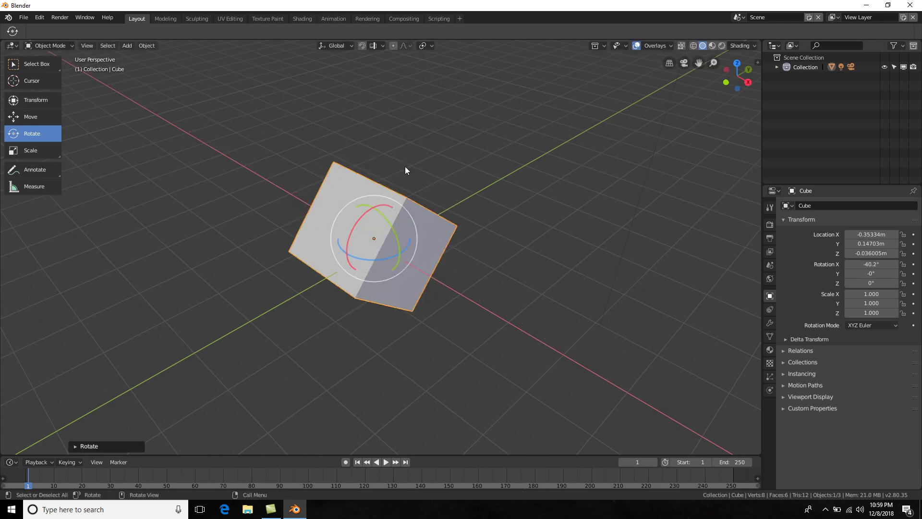
Step: Clear the cube's rotation, both before and after trying a free trackball rotation on it
key("alt+r")
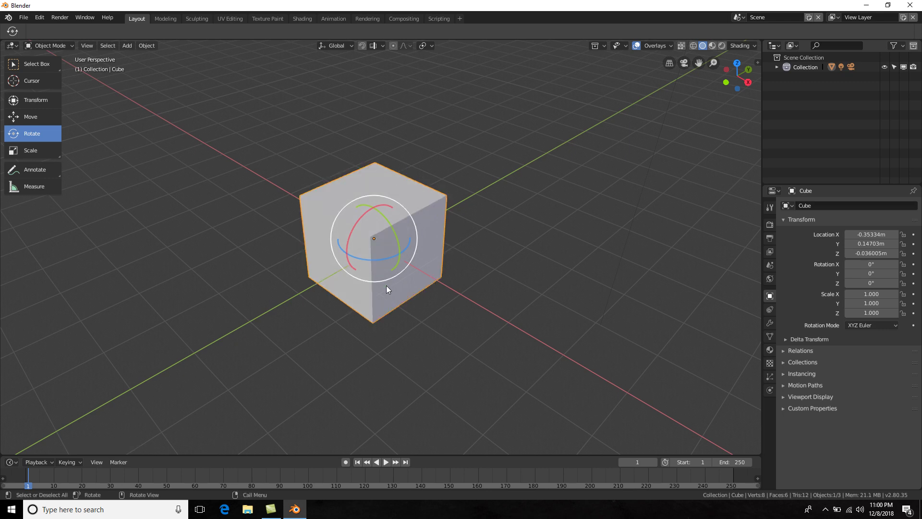
scroll(385, 284, "up", 2)
key("r")
key("r")
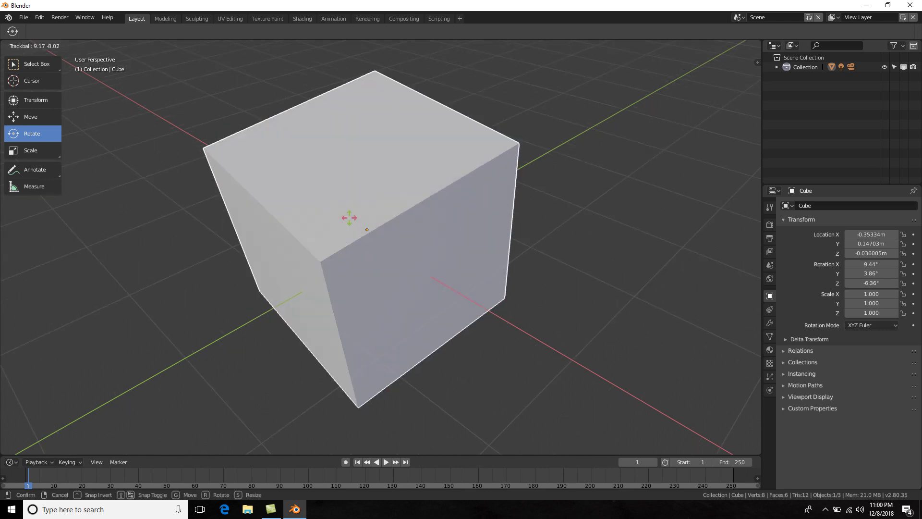
left_click(349, 220)
key("alt+r")
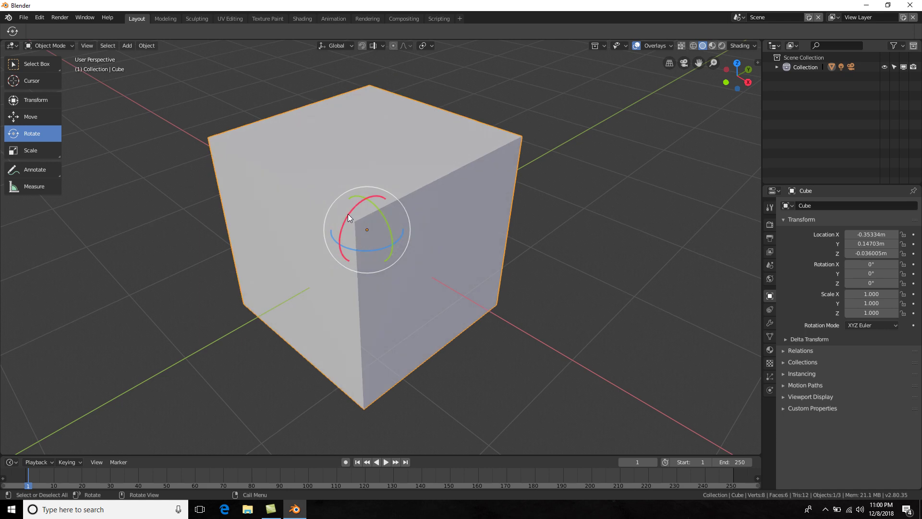
Step: Try rotating the cube about the X, Y and Z axes in turn with the Rotate gizmo's rings, cancelling each rotation
left_click_drag(348, 213, 407, 237)
key("Escape")
mouse_move(388, 229)
left_mouse_down()
mouse_move(371, 196)
mouse_move(390, 212)
left_mouse_up()
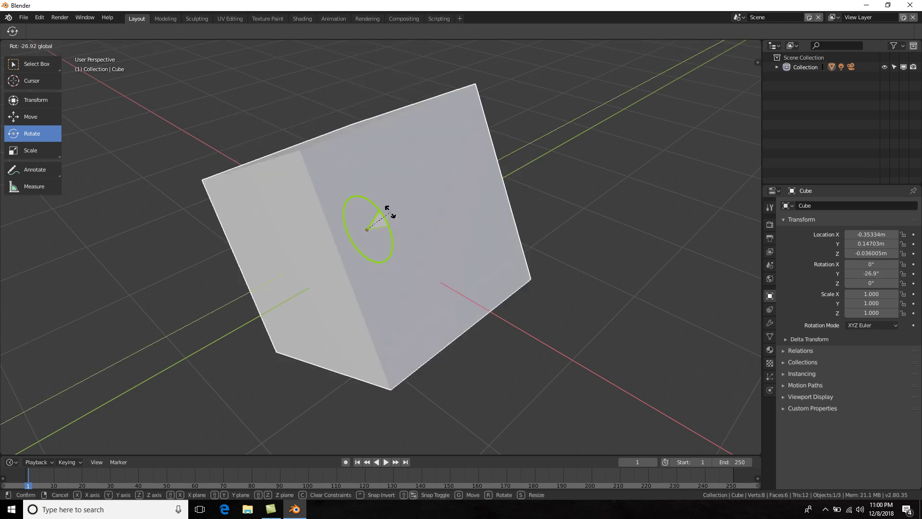
right_click(390, 211)
mouse_move(368, 249)
left_mouse_down()
mouse_move(346, 250)
mouse_move(361, 247)
left_mouse_up()
right_click(362, 249)
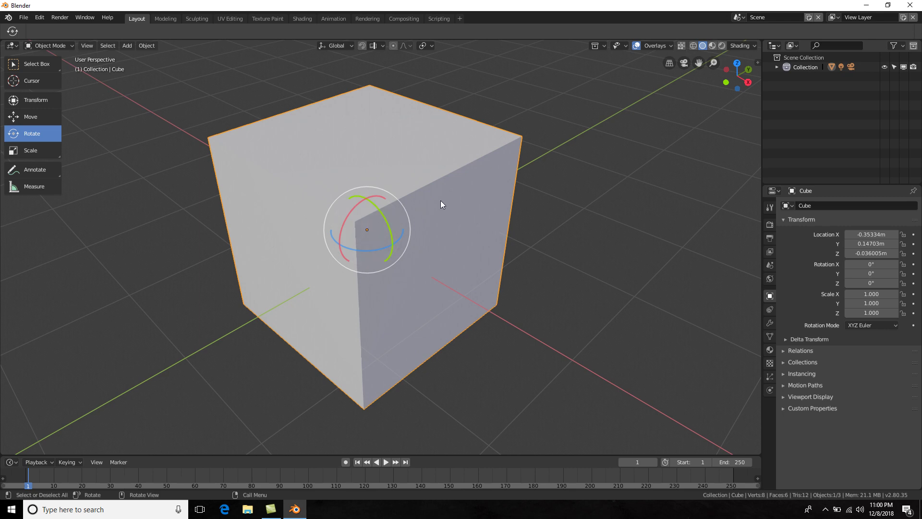
Step: Try rotating the cube freely around the view axis and cancel the rotation
scroll(441, 204, "down", 3)
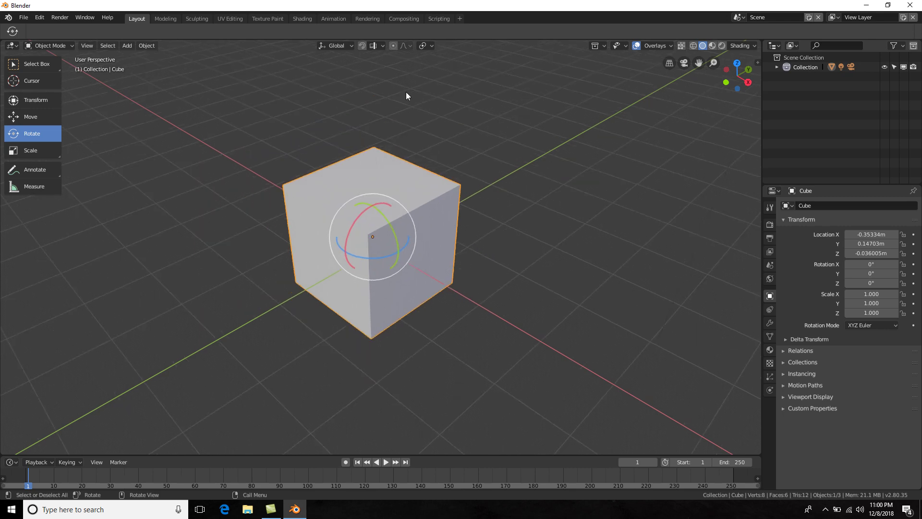
key("r")
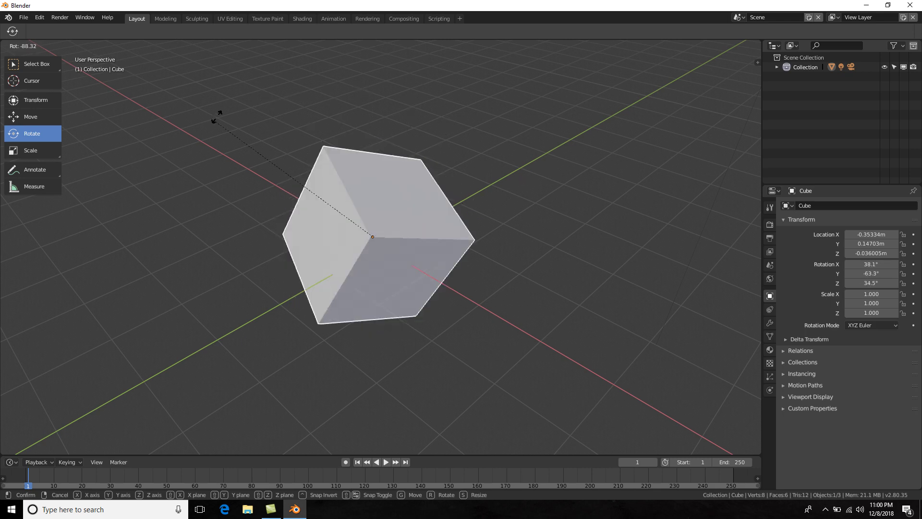
right_click(483, 123)
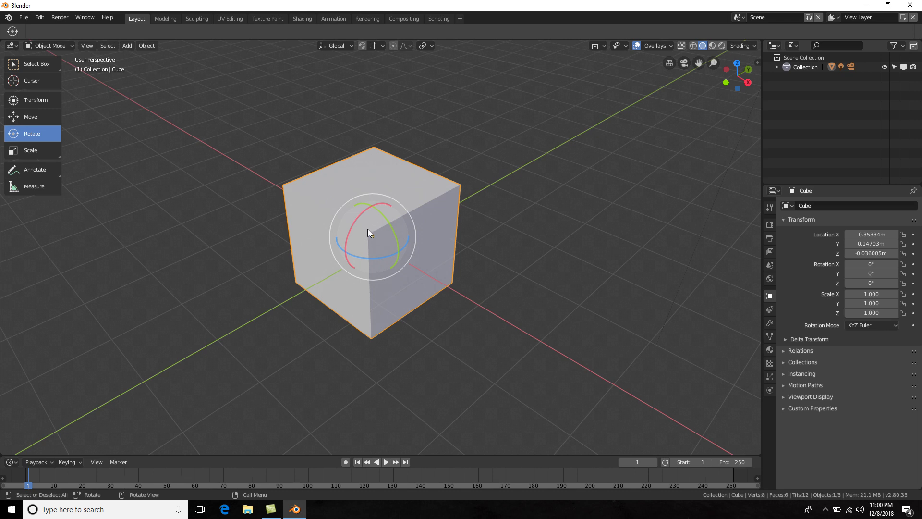
Step: Try a trackball rotation of the cube with the Rotate gizmo to about -133°, 61.9° and 61.7°, and clear the rotation
left_click_drag(368, 229, 470, 129)
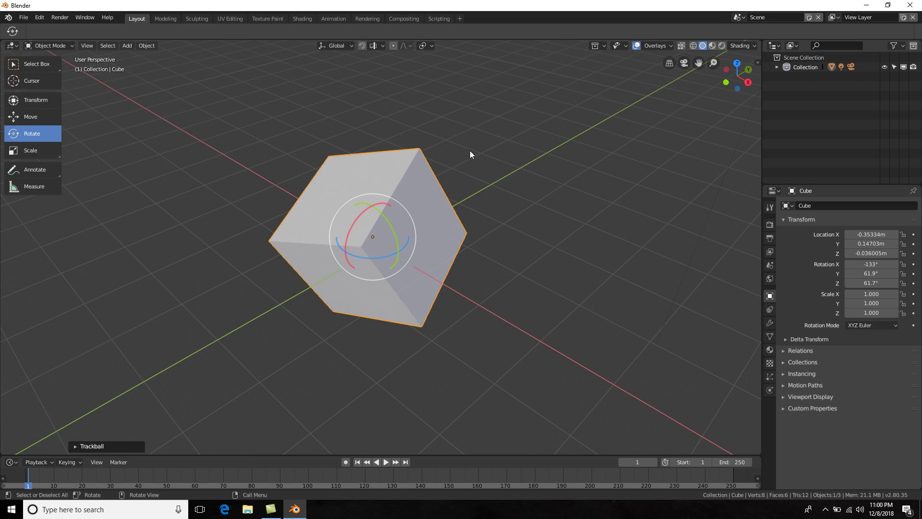
key("ctrl")
key("alt+r")
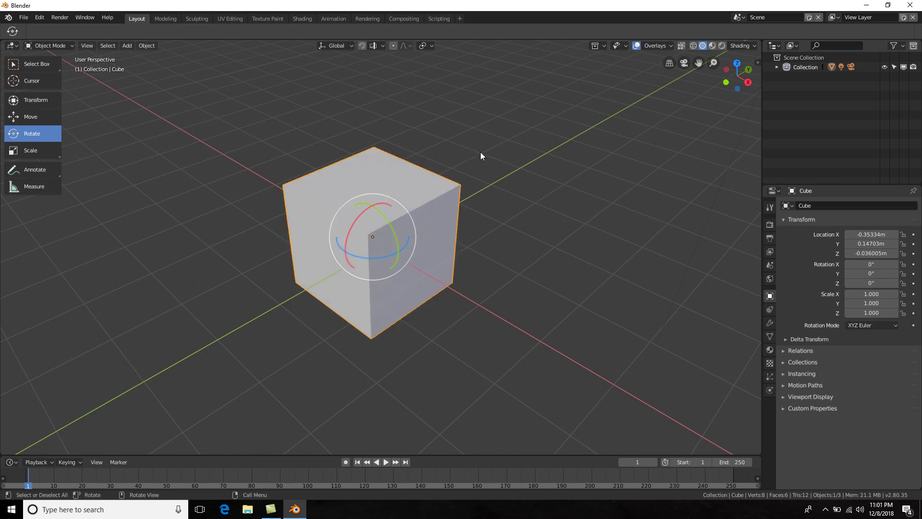
Step: Try rotating the cube around the view axis and constrained to the global Z, X and Y axes in turn, cancelling both rotations
key("r")
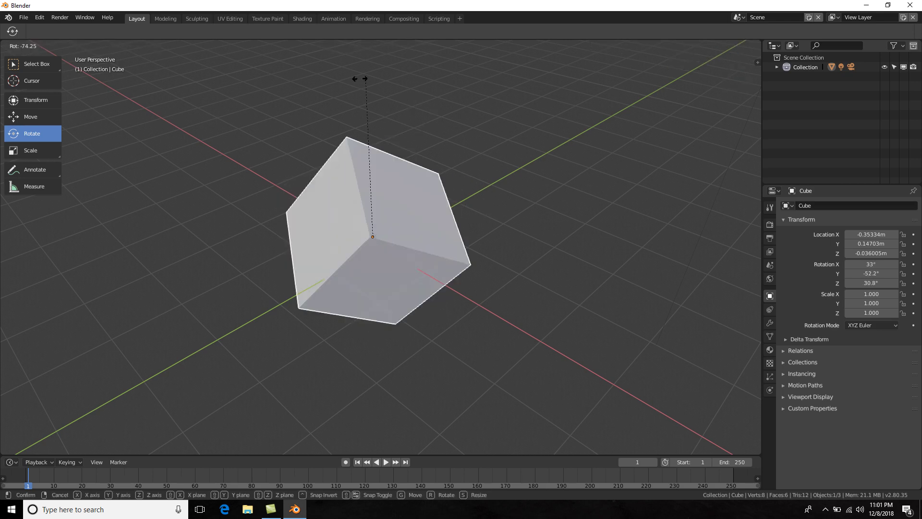
right_click(504, 148)
key("r")
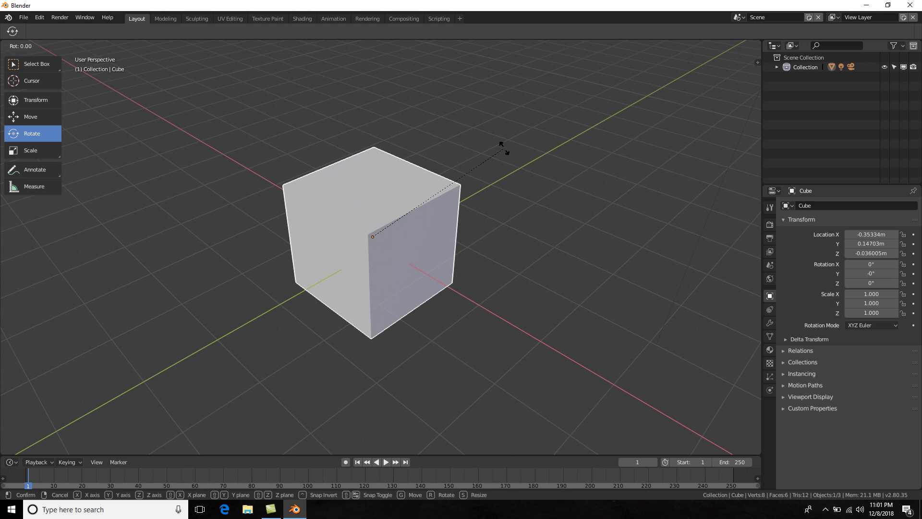
key("z")
key("x")
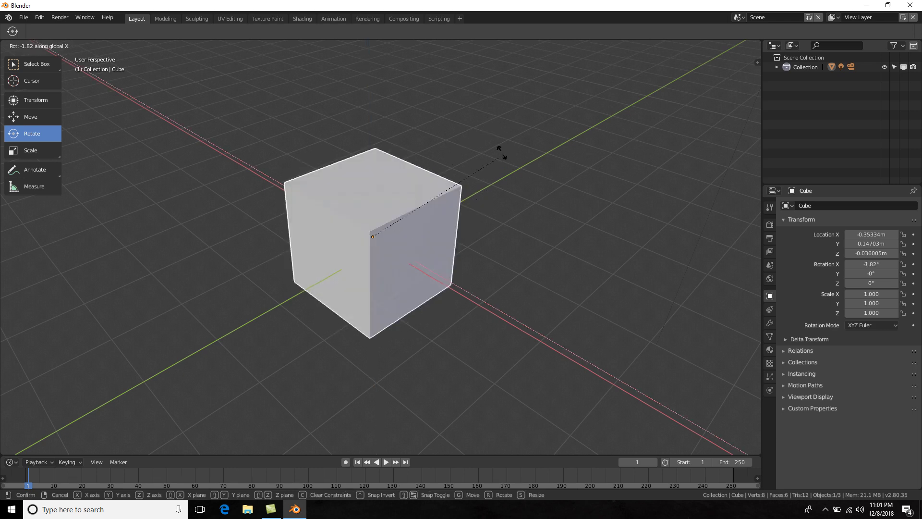
key("y")
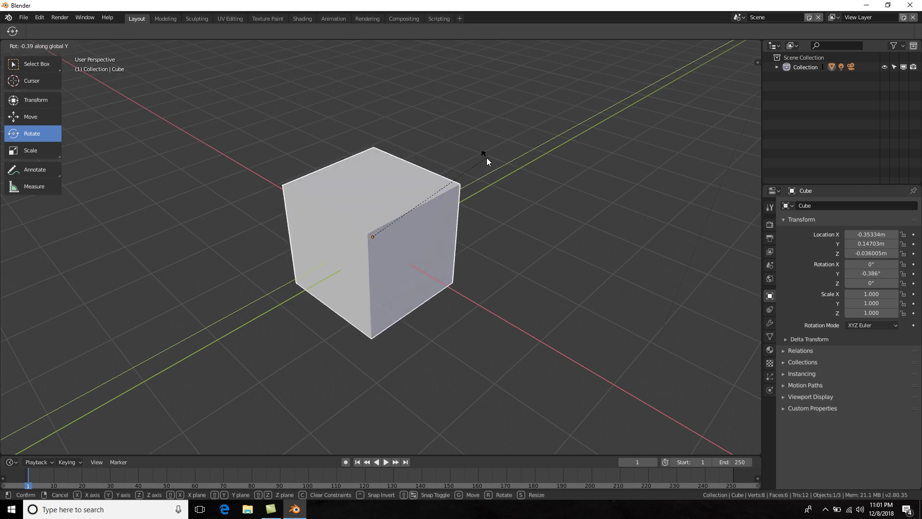
key("Escape")
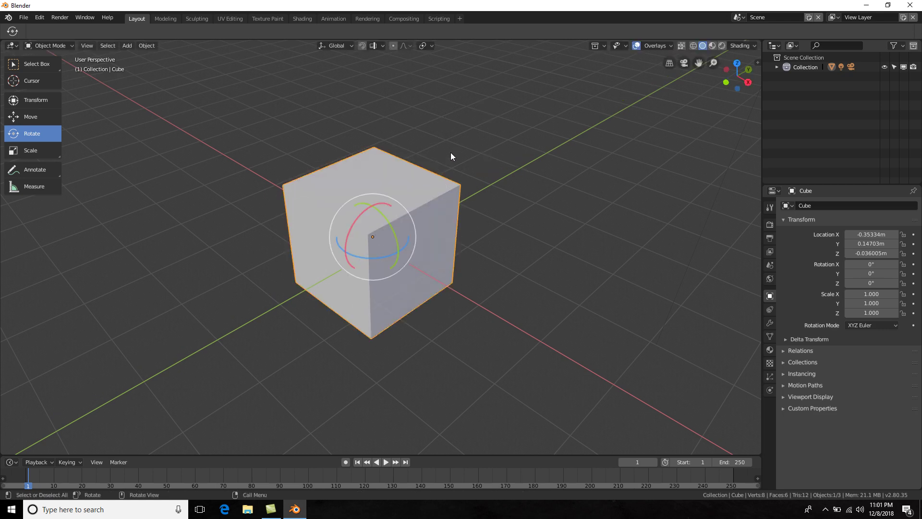
Step: Try rotating the cube freely in trackball mode and cancel the rotation
key("r")
key("r")
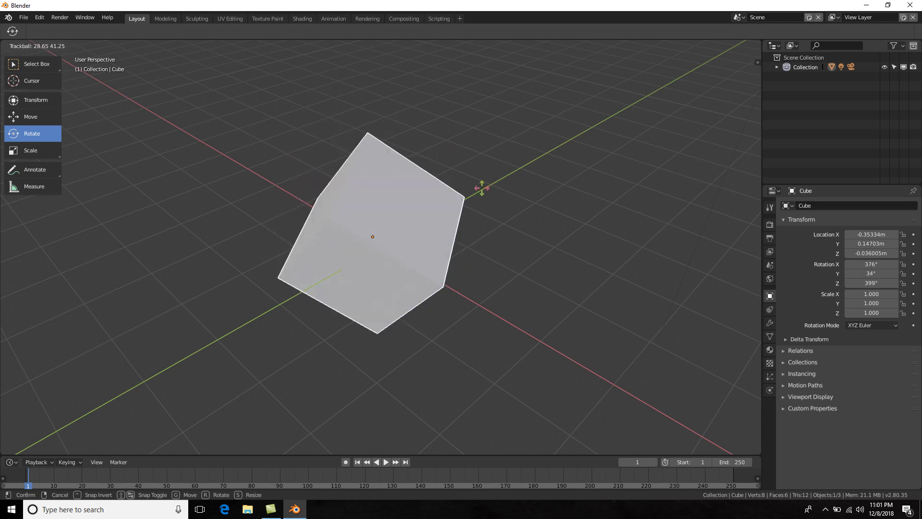
key("Escape")
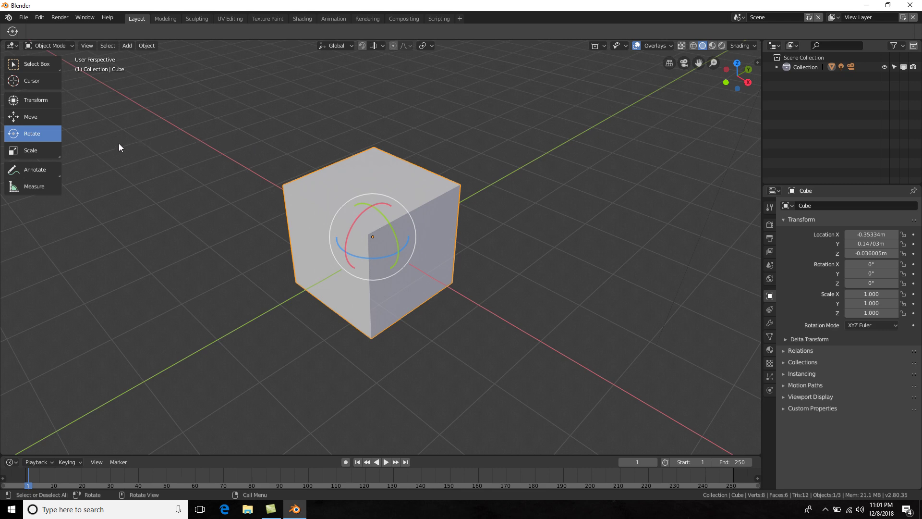
Step: Try scaling the cube along the X, Z and Y axes in turn with the Scale tool's gizmo, cancelling each change
left_click(55, 151)
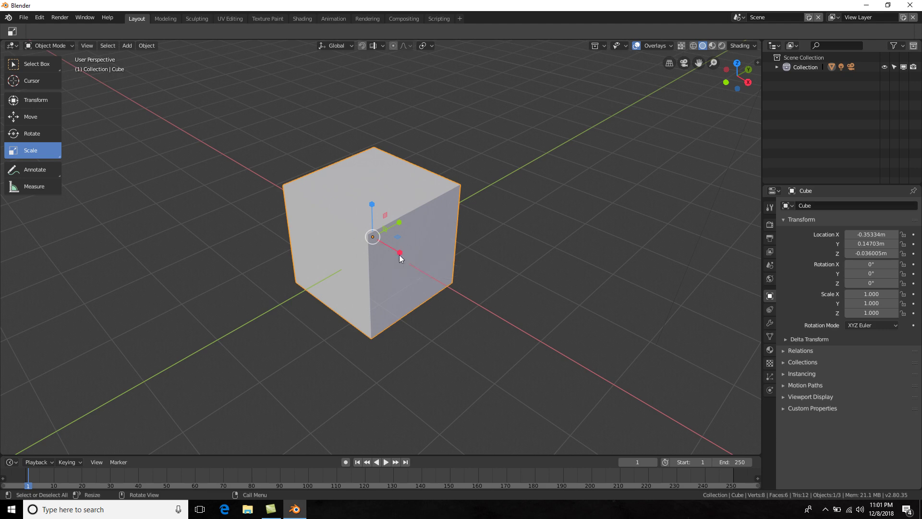
left_click_drag(399, 253, 452, 271)
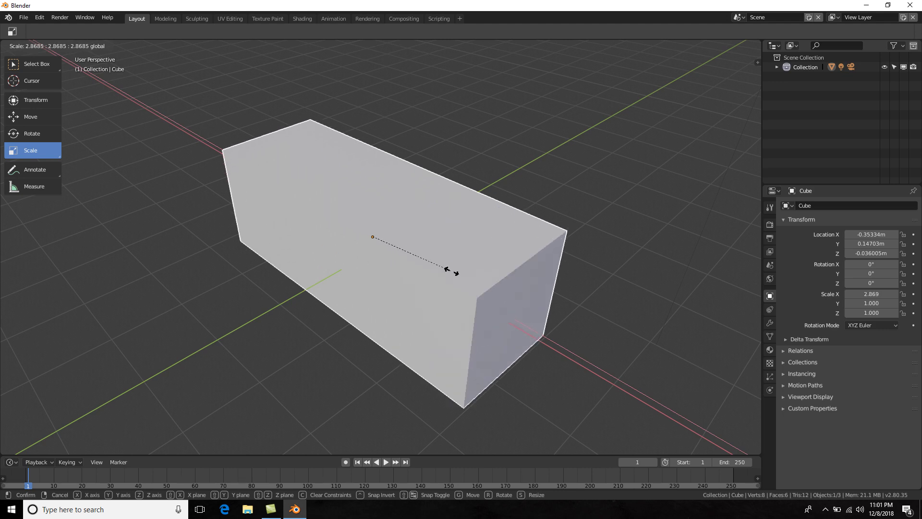
key("Escape")
left_click_drag(373, 204, 381, 180)
key("Escape")
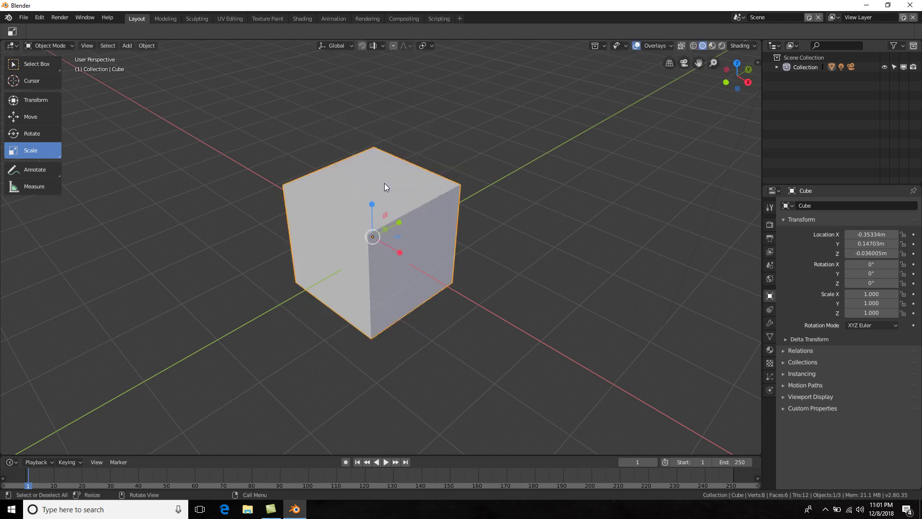
left_click_drag(402, 221, 473, 192)
key("Escape")
Step: Try scaling the cube in the YZ plane with the Scale gizmo's red plane handle and cancel it
scroll(442, 221, "up", 3)
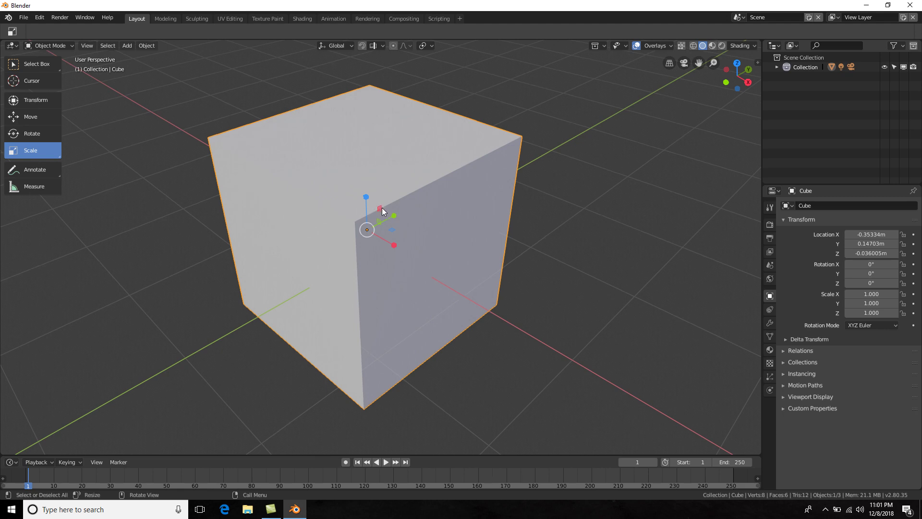
left_click_drag(382, 208, 416, 185)
key("Escape")
Step: Try scaling the cube uniformly on all axes three times, cancelling each attempt
key("s")
key("Escape")
scroll(460, 148, "down", 3)
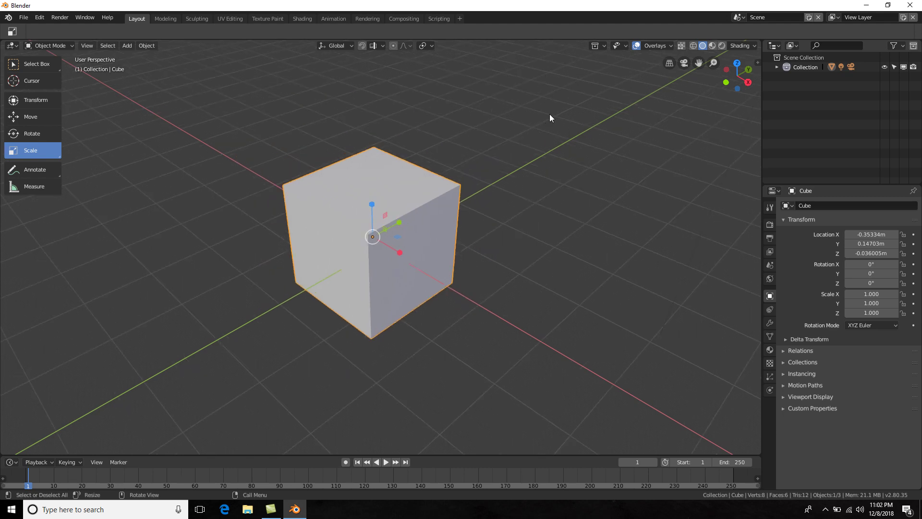
key("s")
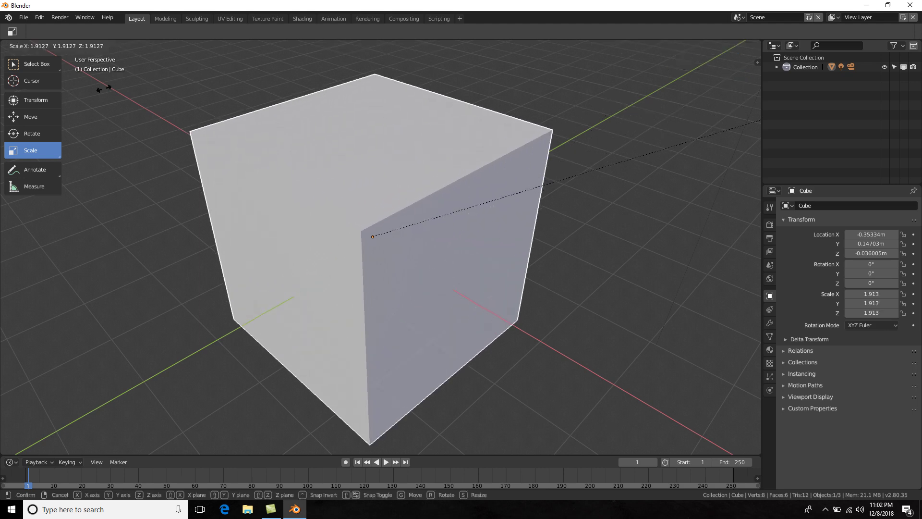
key("Escape")
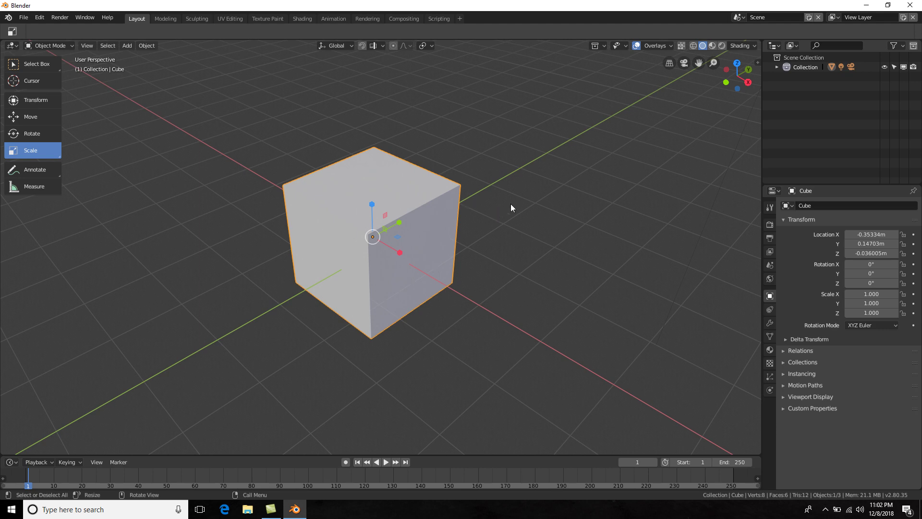
key("s")
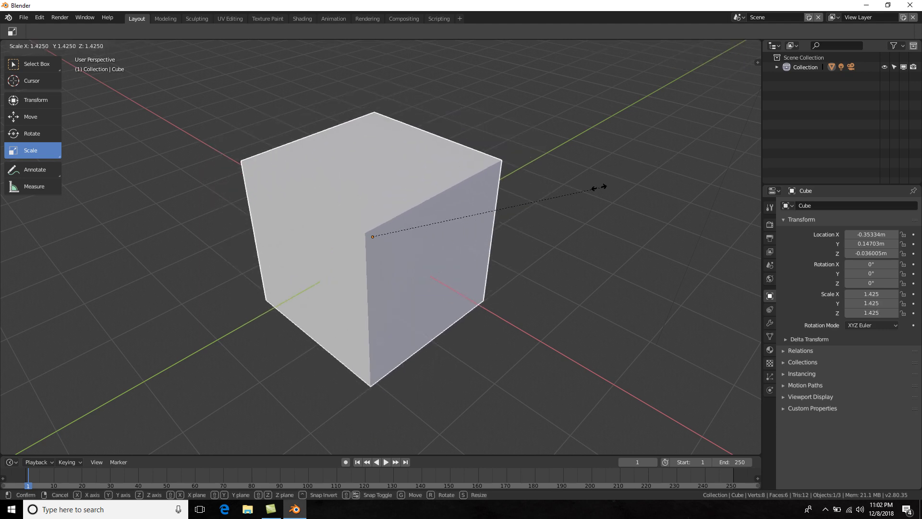
key("Escape")
Step: Try scaling the cube constrained to the global X, Y and Z axes in turn, and cancel the scaling
key("s")
key("x")
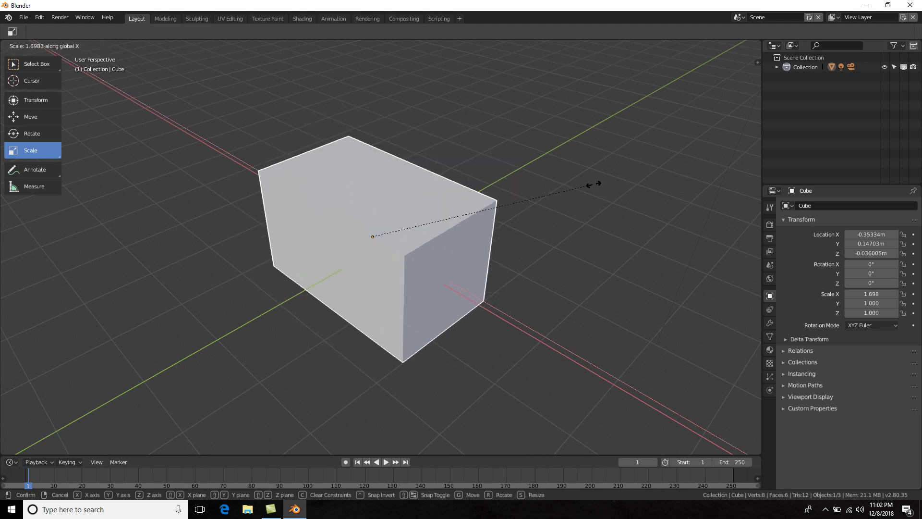
key("y")
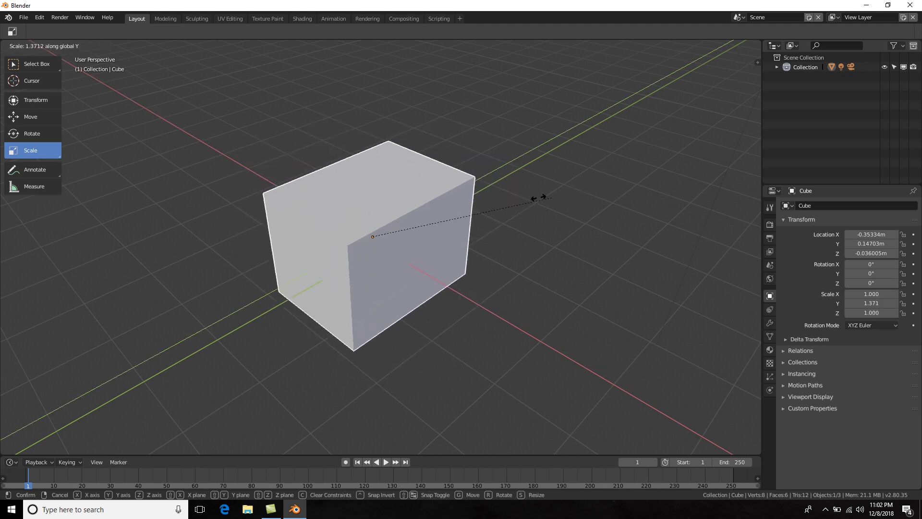
key("z")
key("Escape")
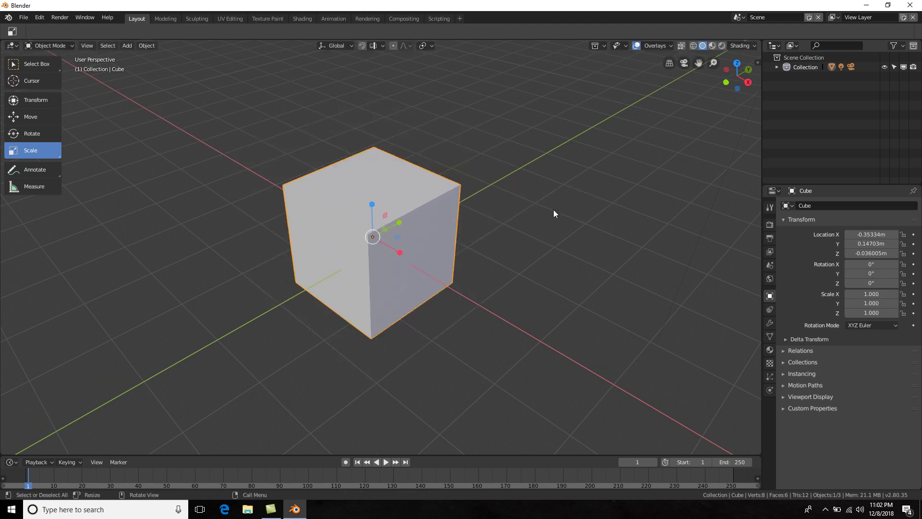
Step: Try scaling the cube with the global Z, X and Y axes locked out in turn, and cancel the scaling
key("s")
key("shift+z")
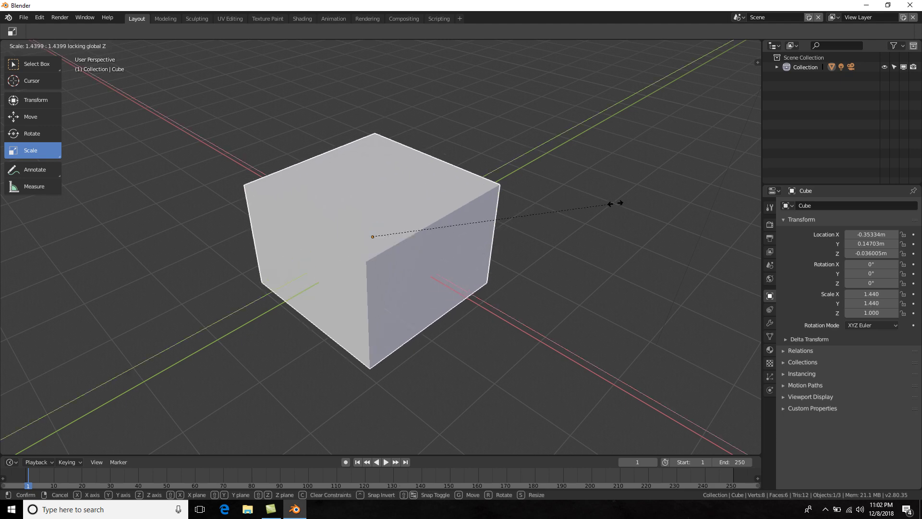
key("shift+x")
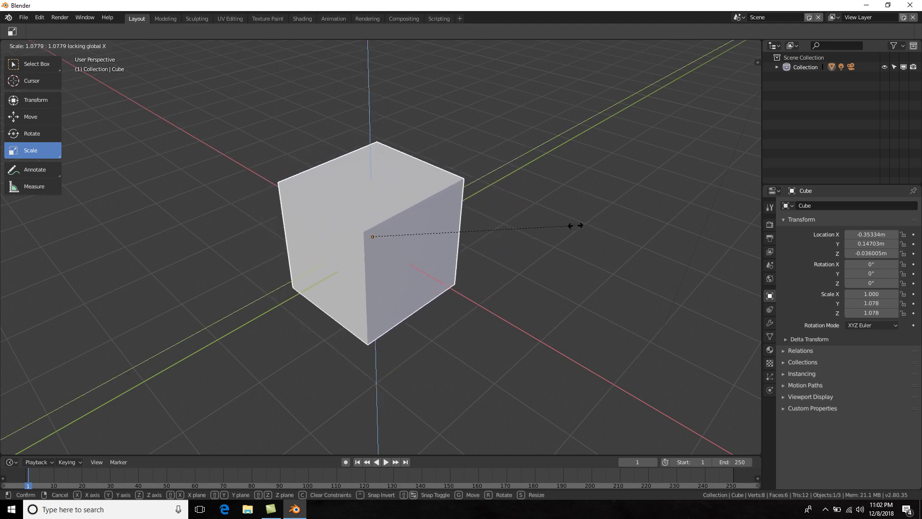
key("shift+y")
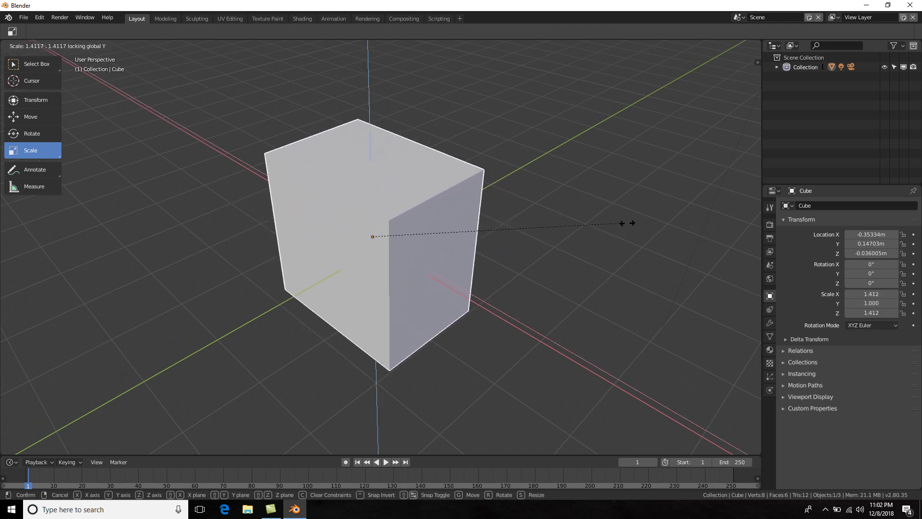
key("Escape")
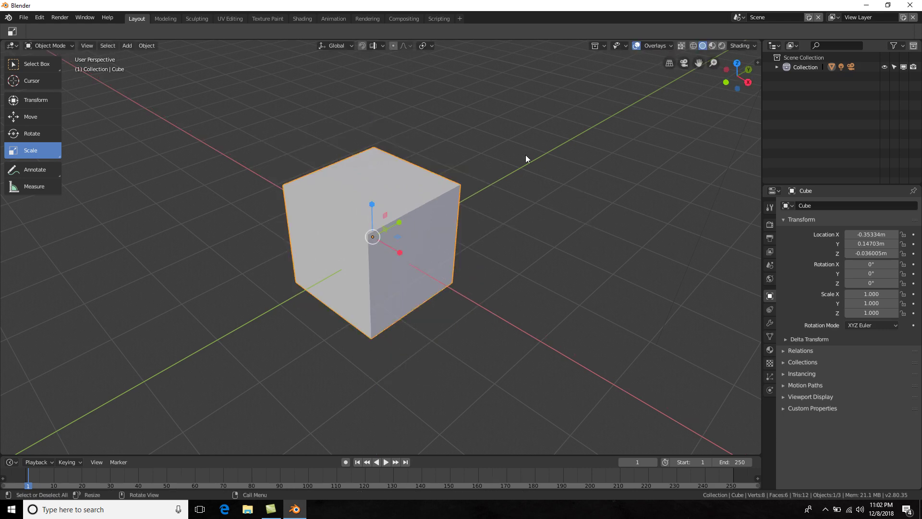
Step: Switch to the combined Transform tool and try its X-axis handle on the cube, cancelling the change
left_click(46, 103)
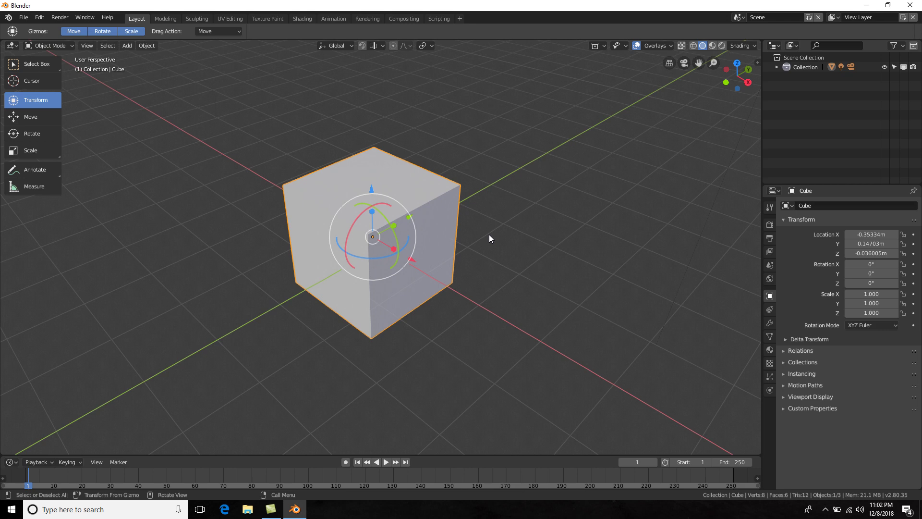
scroll(483, 234, "up", 1)
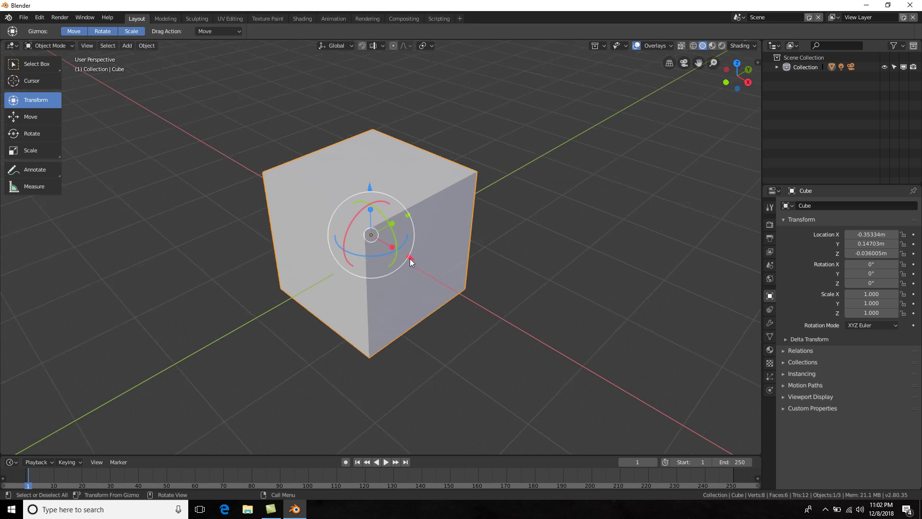
left_click_drag(401, 249, 456, 253)
key("Escape")
middle_click_drag(546, 157, 522, 160)
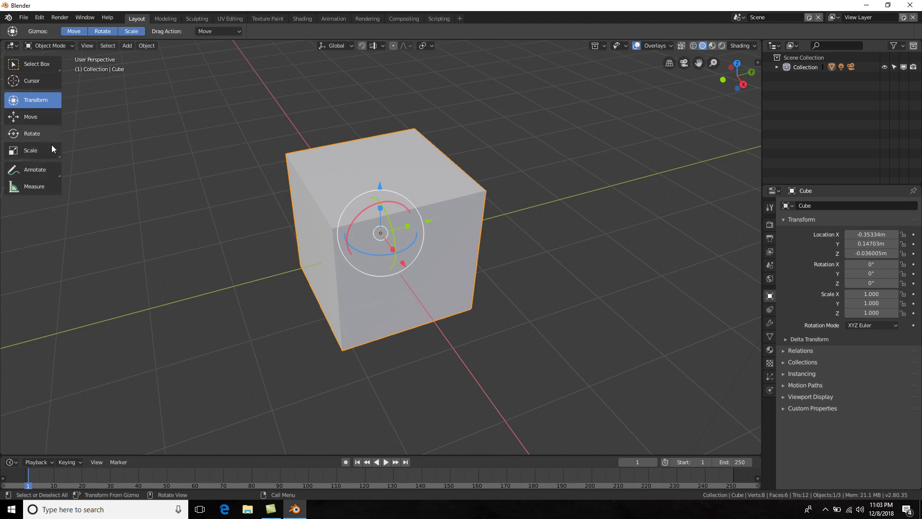
Step: Try freely moving, rotating and scaling the cube in turn, cancelling each transform
scroll(485, 205, "down", 2)
scroll(485, 206, "down", 2)
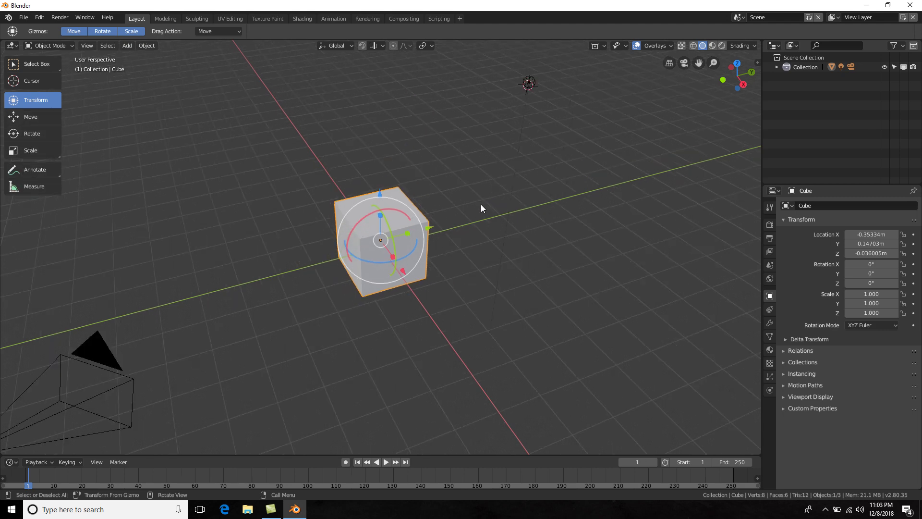
key("g")
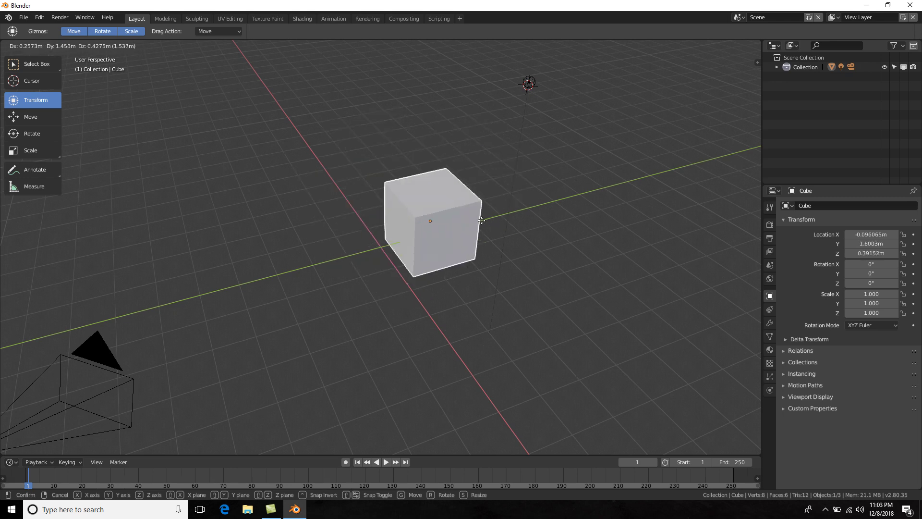
right_click(481, 220)
key("r")
right_click(439, 118)
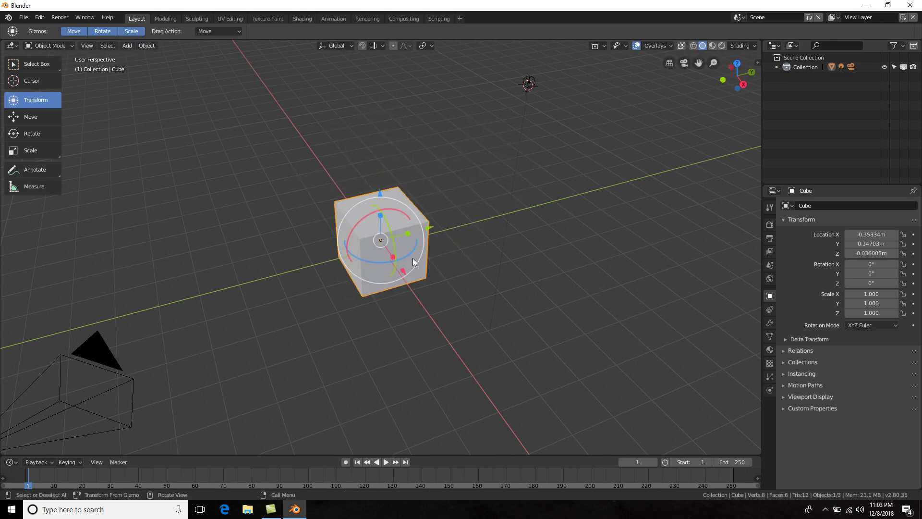
key("s")
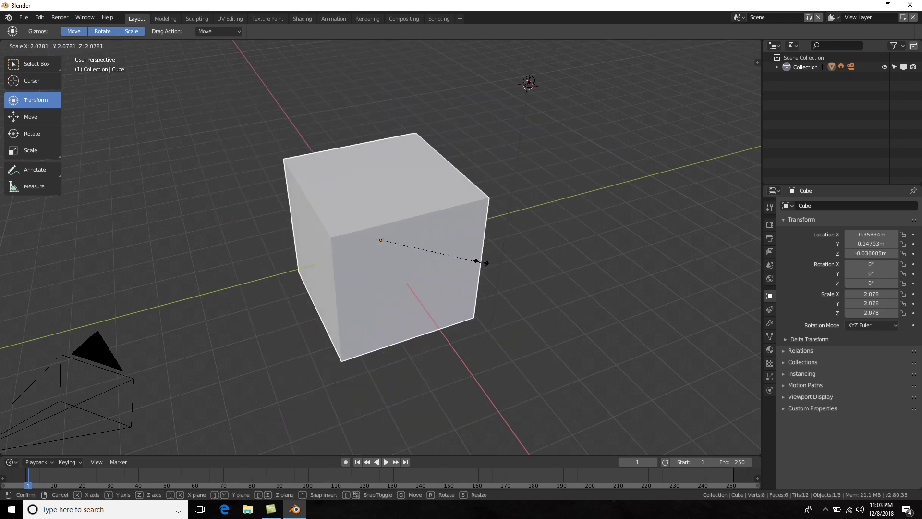
right_click(425, 238)
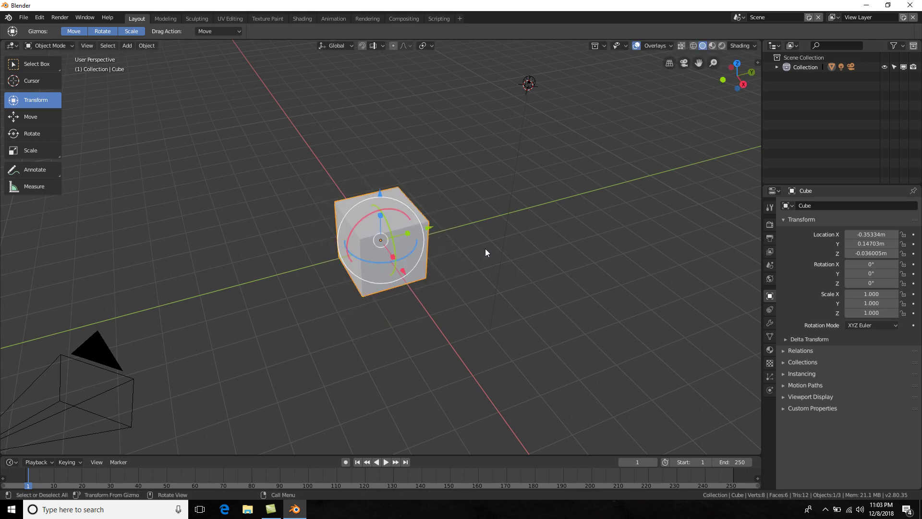
Step: Try moving the cube along the global X axis in the perspective view, cancelling the move
middle_click_drag(435, 234, 511, 255)
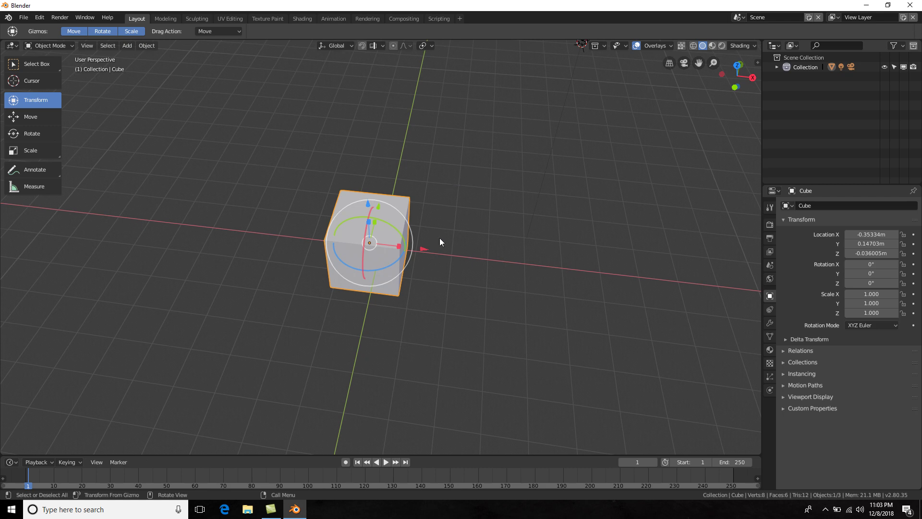
scroll(443, 239, "up", 2)
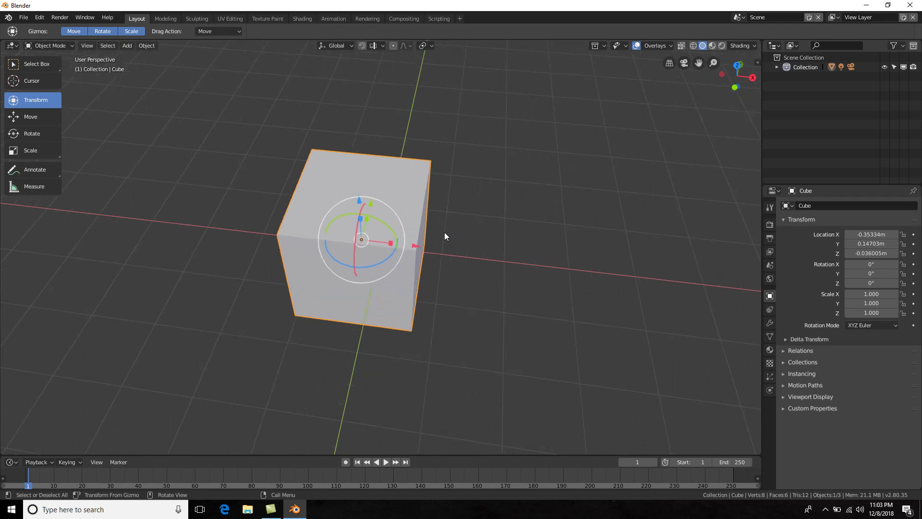
scroll(435, 226, "down", 2)
key("g")
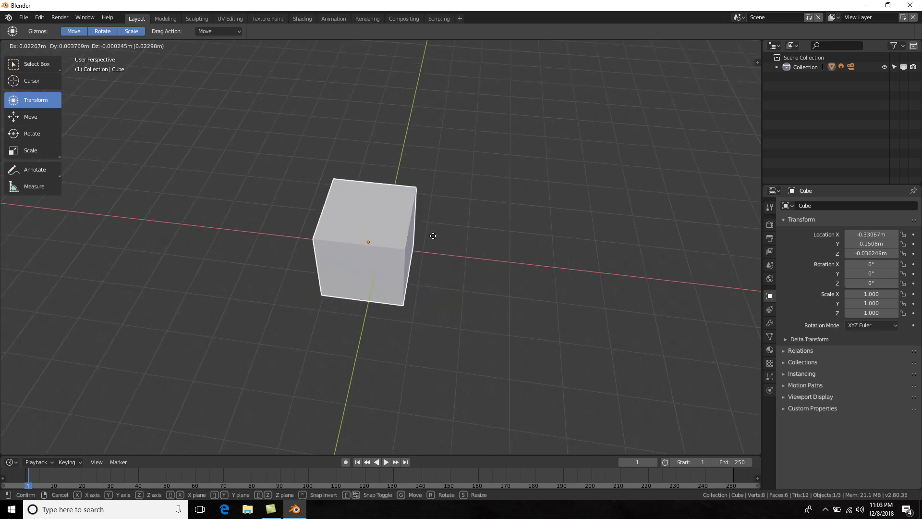
key("x")
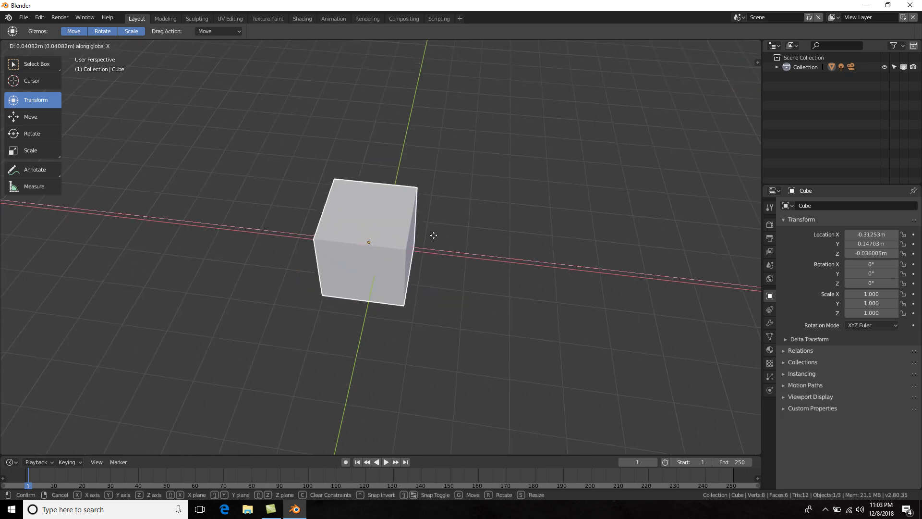
left_click(439, 234)
Step: In the top orthographic view, try moving the cube exactly 1 m along the global X axis, and cancel the move
key("KP_7")
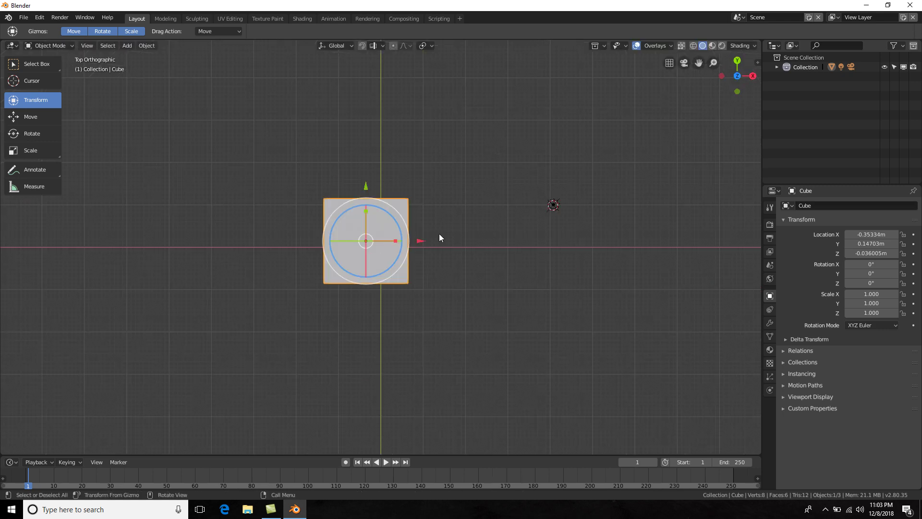
key("g")
key("x")
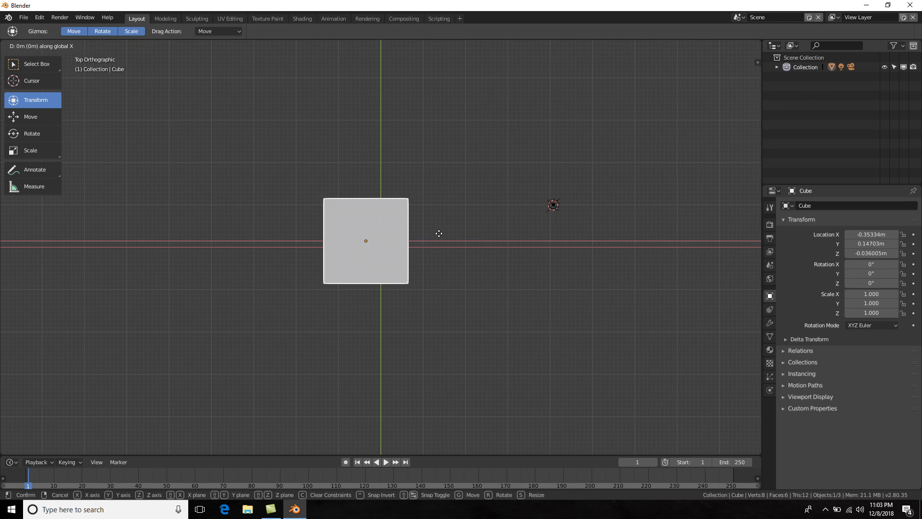
type("1")
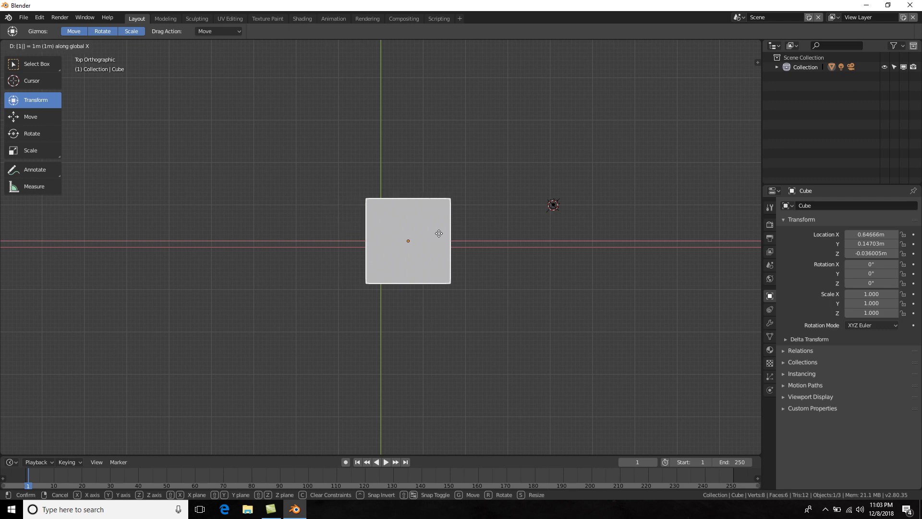
right_click(443, 227)
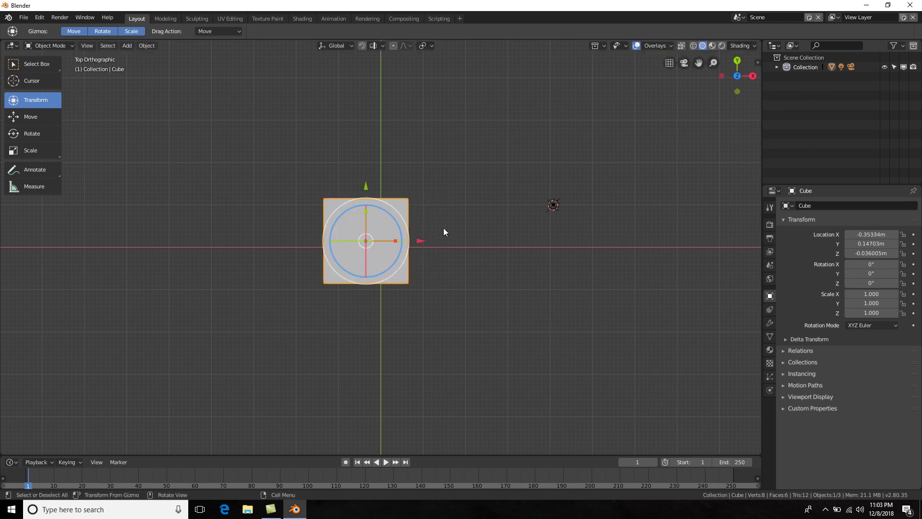
Step: Undo the last three changes made to the cube
scroll(443, 227, "down", 2)
scroll(443, 228, "up", 2)
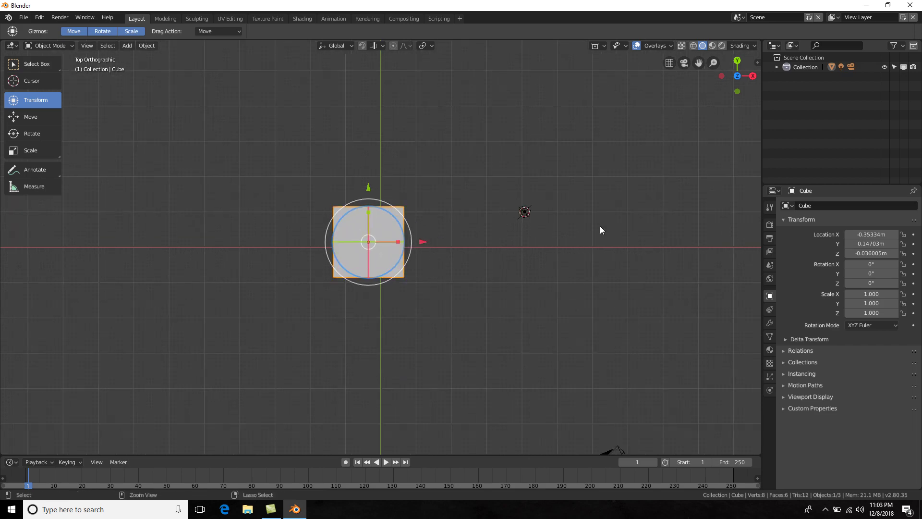
key("ctrl+z")
key("ctrl+z")
key("ctrl+z")
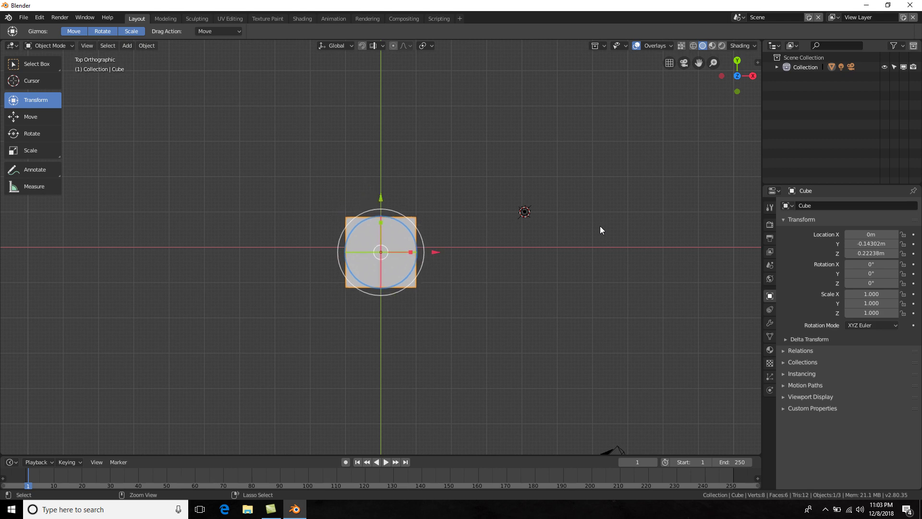
Step: Try moving the cube 1 m and then 4 m along the global X axis, cancelling both moves
key("g")
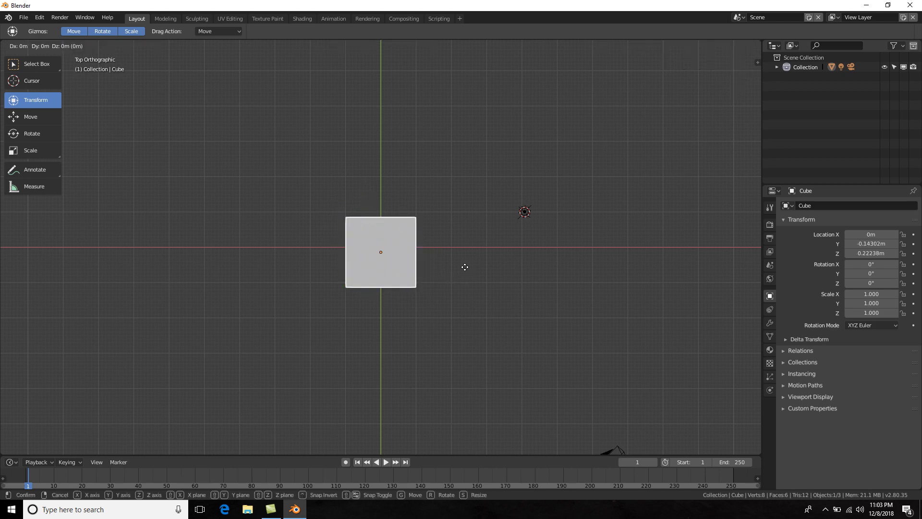
key("x")
key("1")
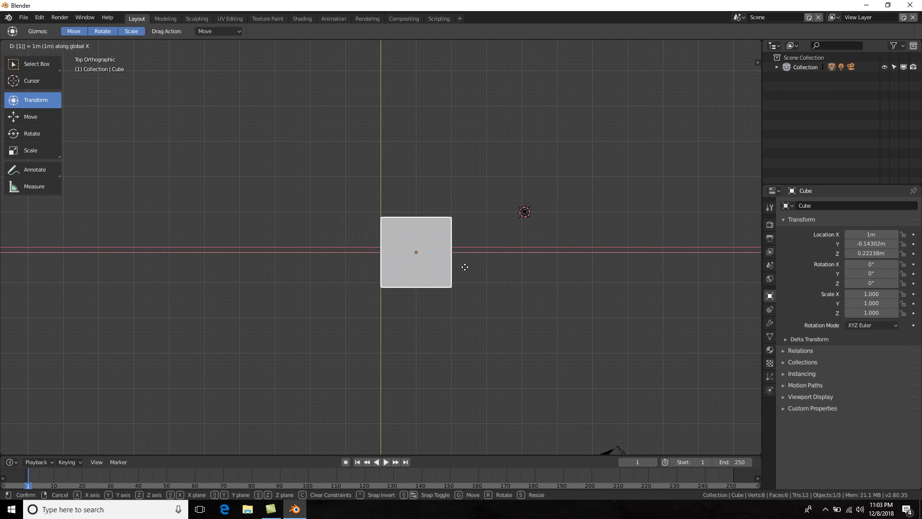
key("Escape")
key("g")
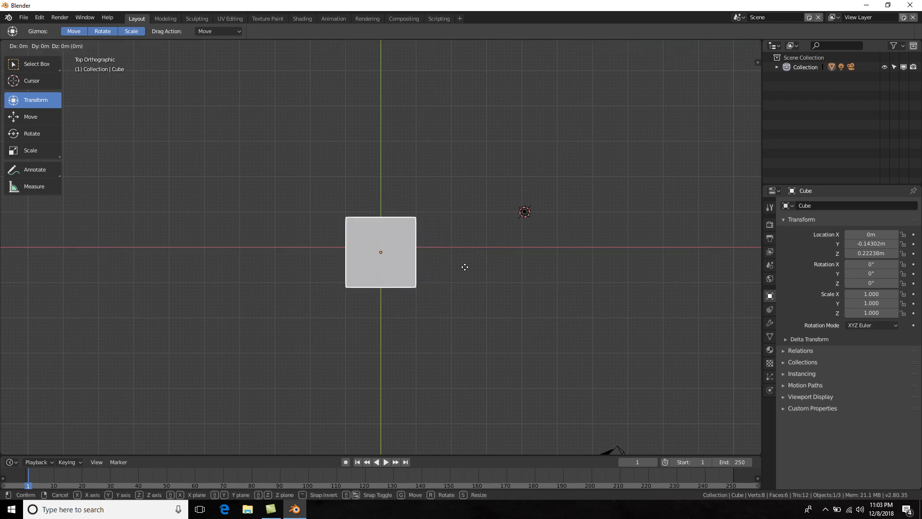
key("x")
key("4")
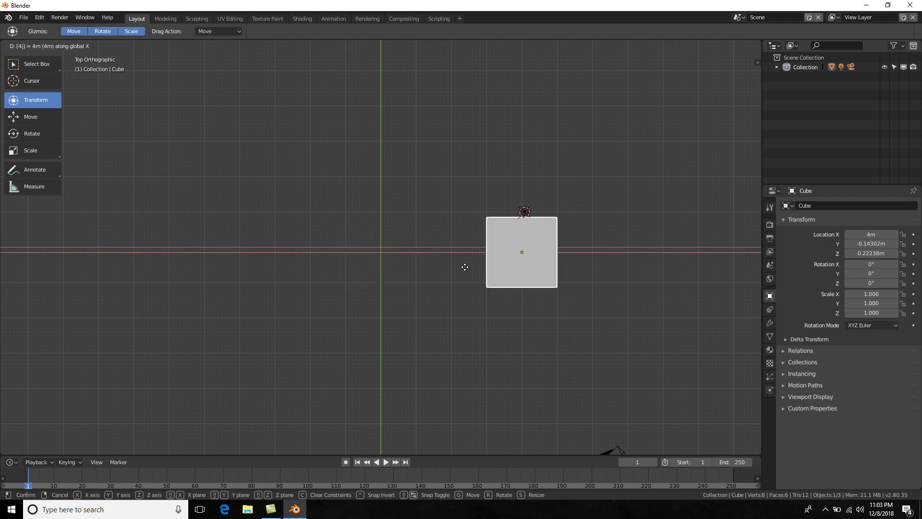
key("Escape")
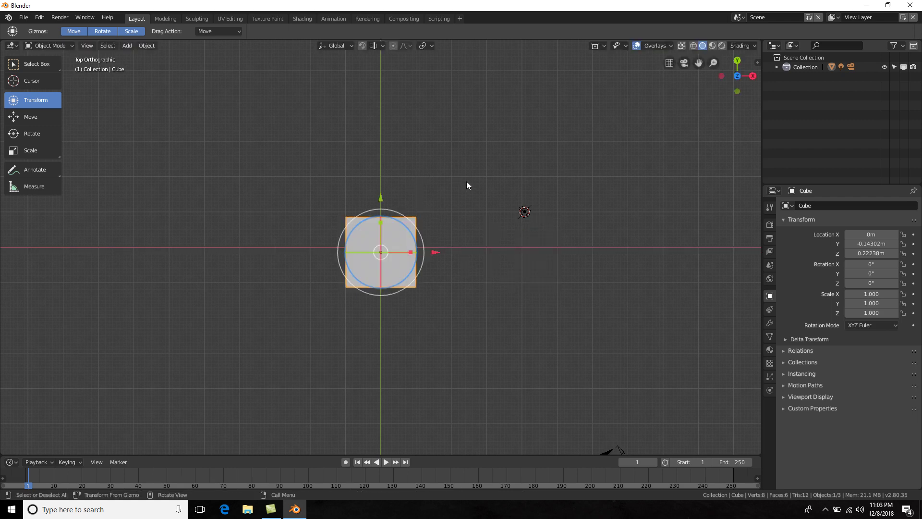
scroll(547, 207, "up", 8)
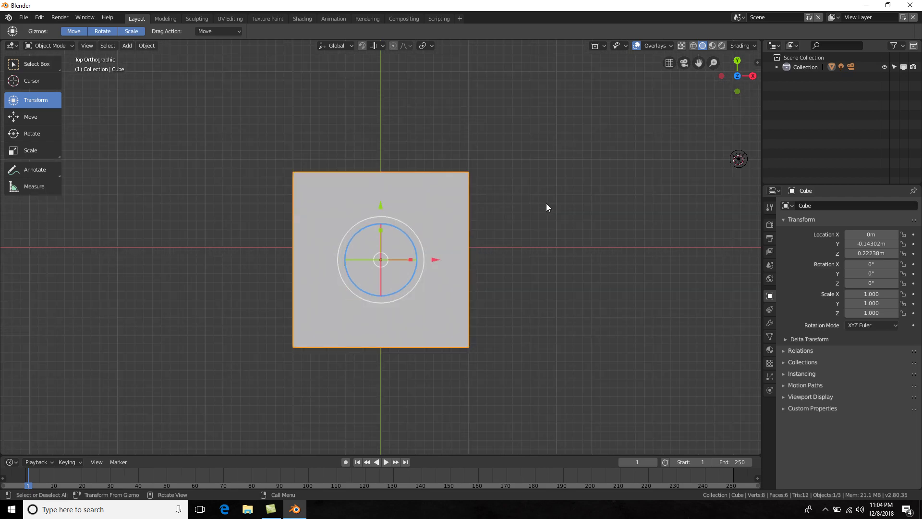
scroll(571, 197, "up", 2)
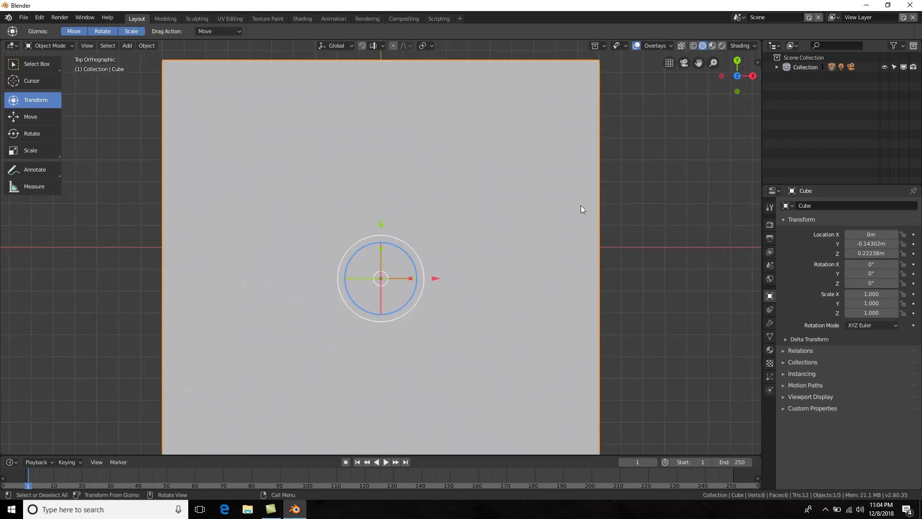
scroll(581, 206, "down", 7)
scroll(584, 203, "down", 8)
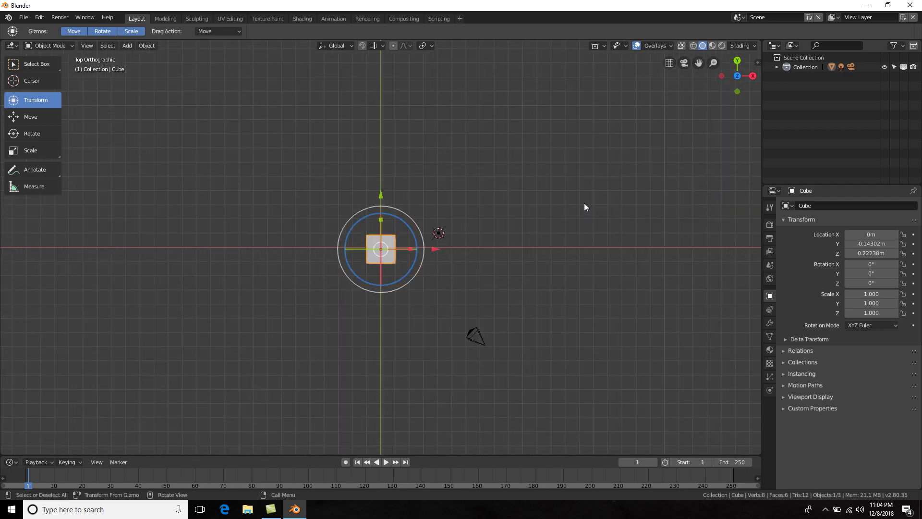
scroll(514, 205, "up", 9)
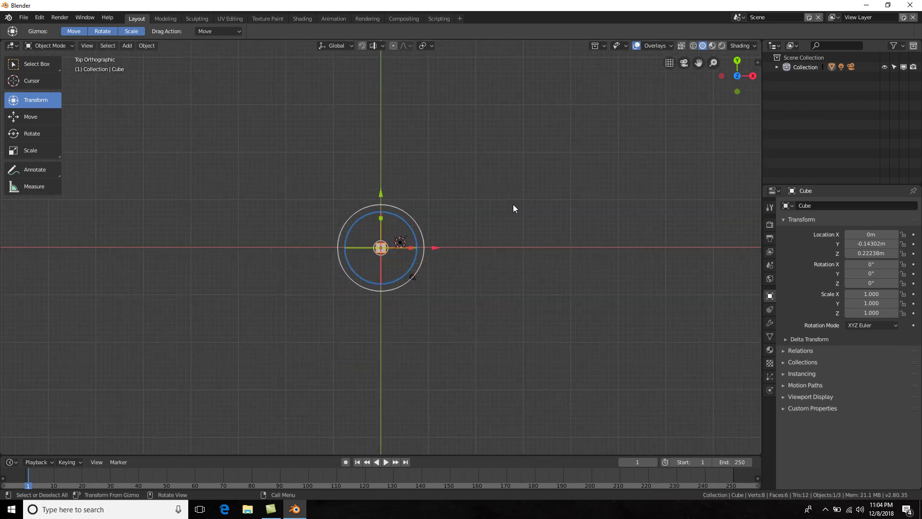
scroll(514, 208, "down", 4)
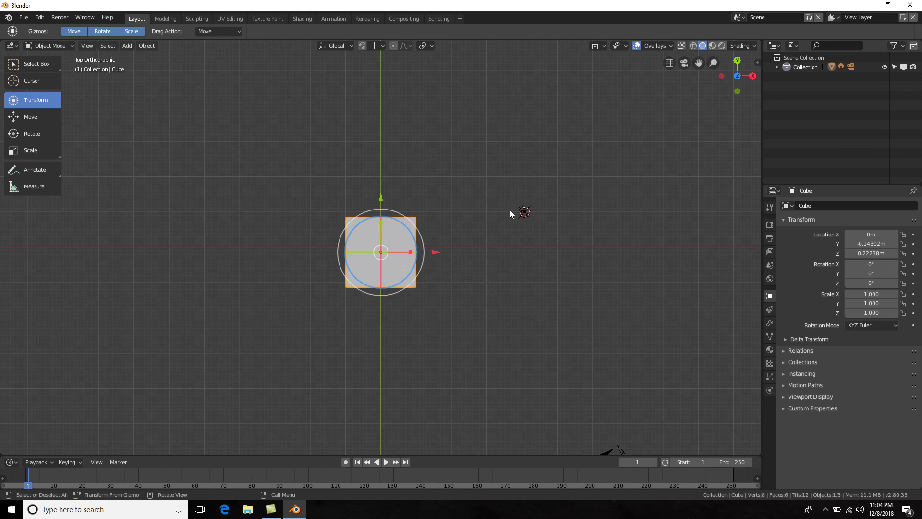
Step: Try rotating the cube by exactly 45° in the top view, and cancel the rotation
key("r")
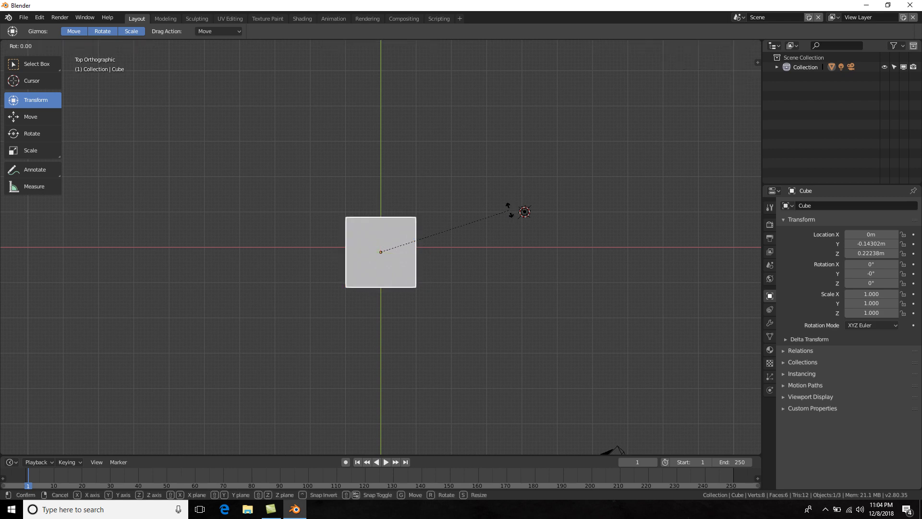
type("45")
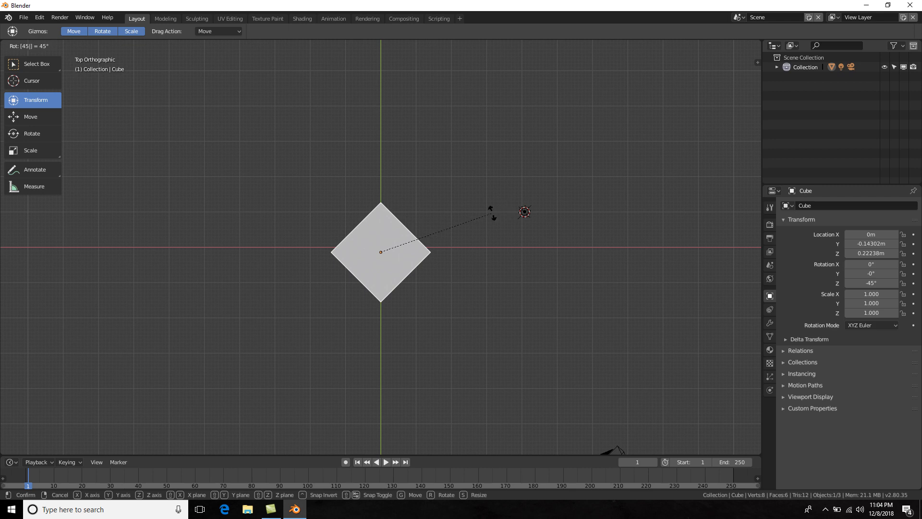
key("Escape")
Step: Try scaling the cube by 3 uniformly and then by 3 along the global Y axis only, cancelling both
key("s")
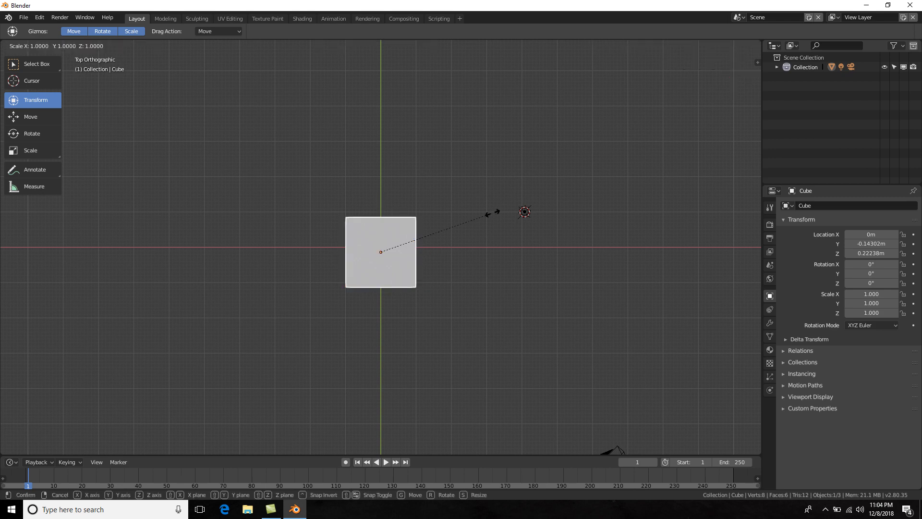
type("3")
key("Escape")
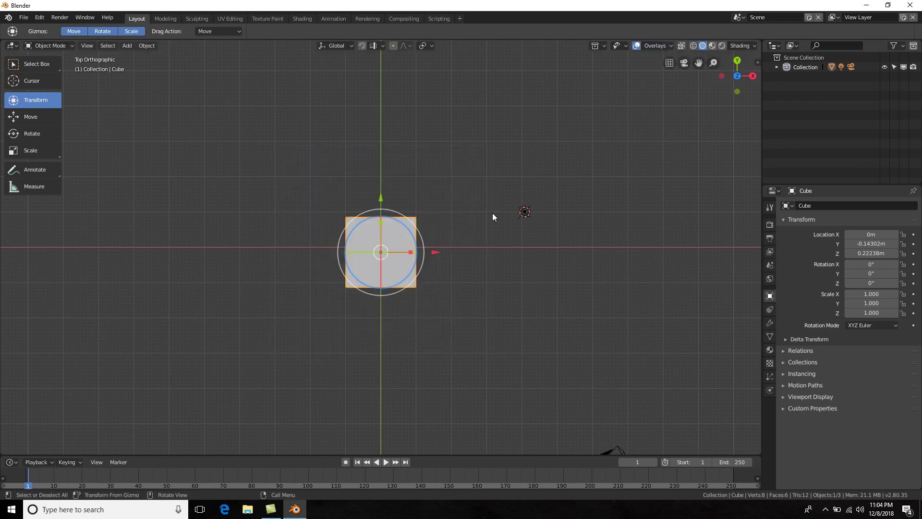
key("s")
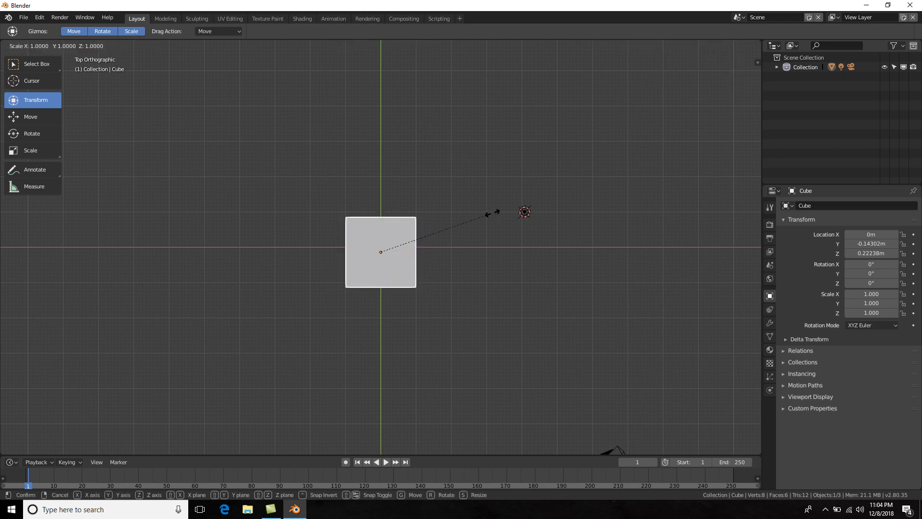
key("y")
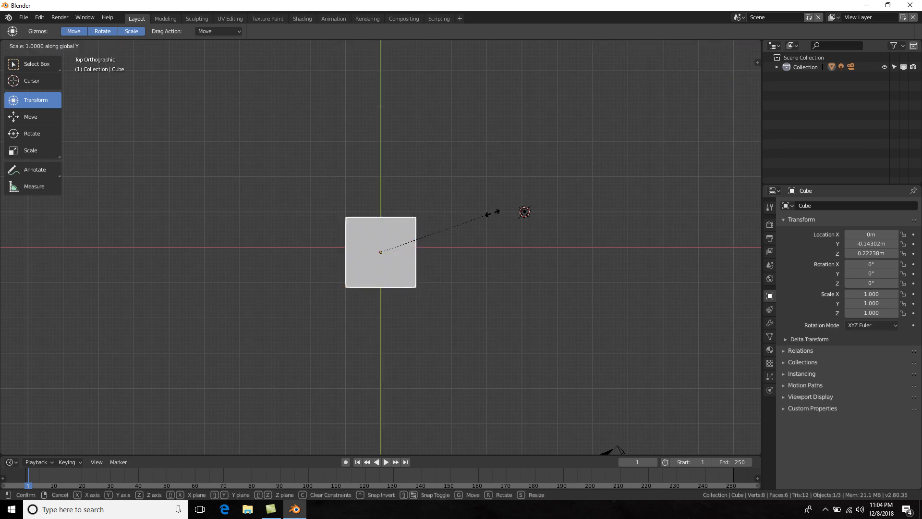
type("3")
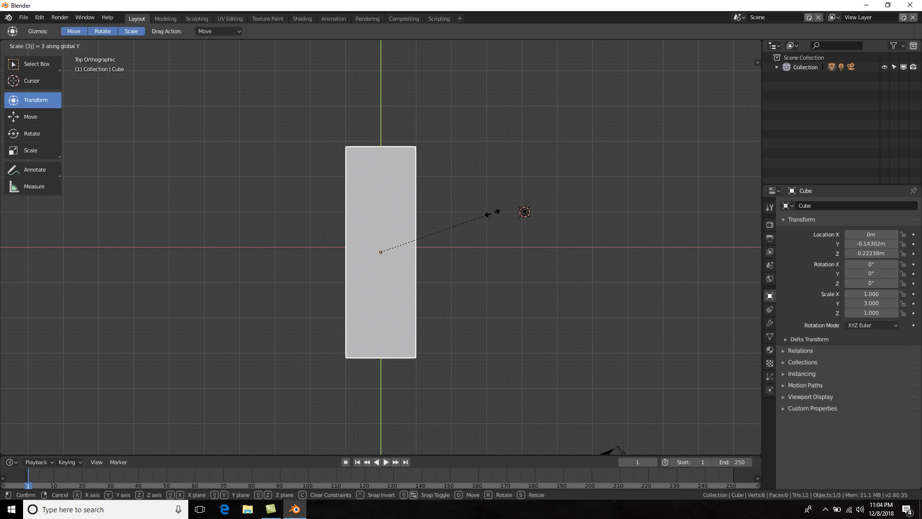
key("Escape")
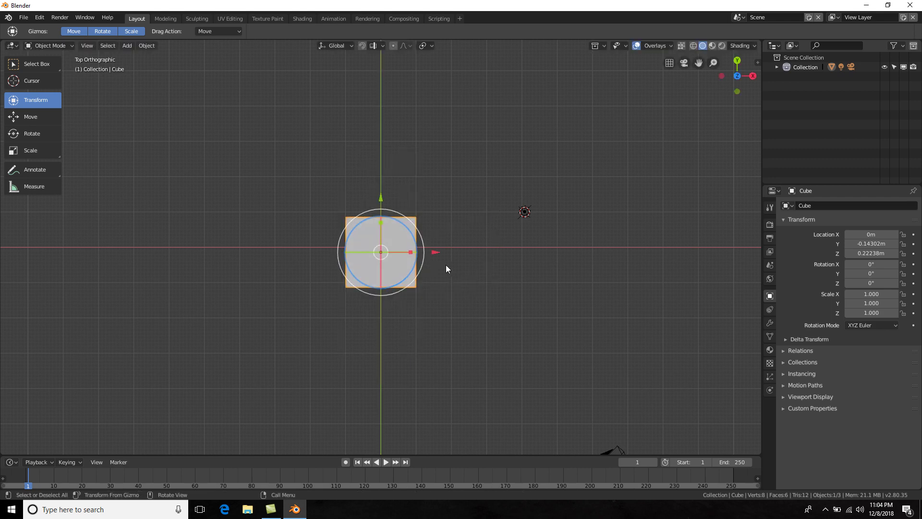
Step: Try moving the cube 1.55 m along the global X axis, then freely along the same axis, cancelling both moves
type("gx")
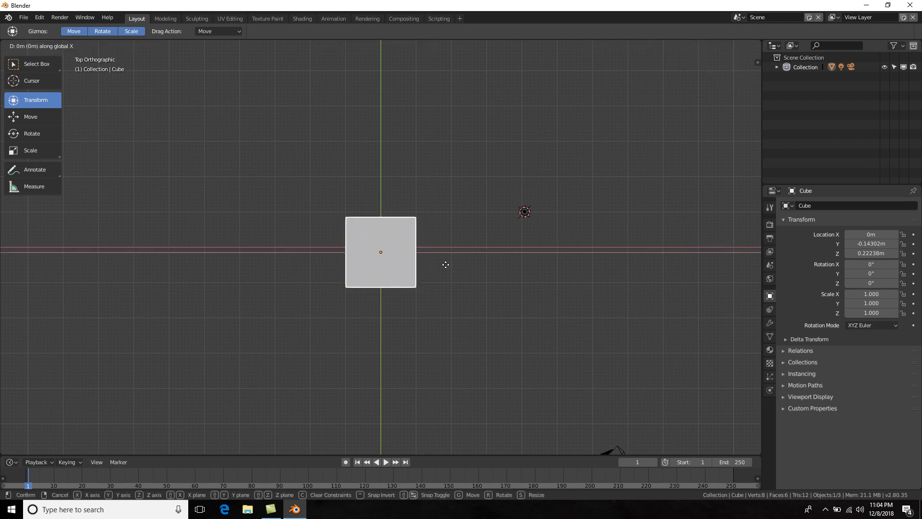
type("1.")
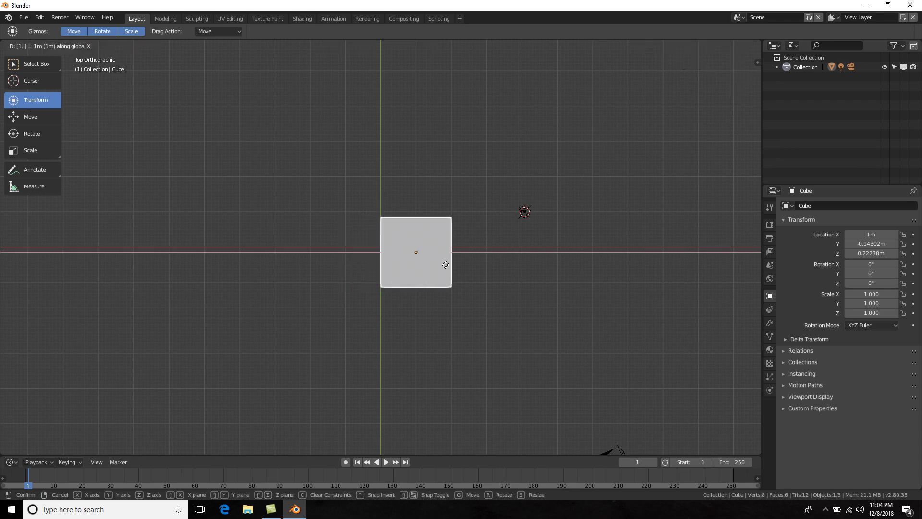
type("55")
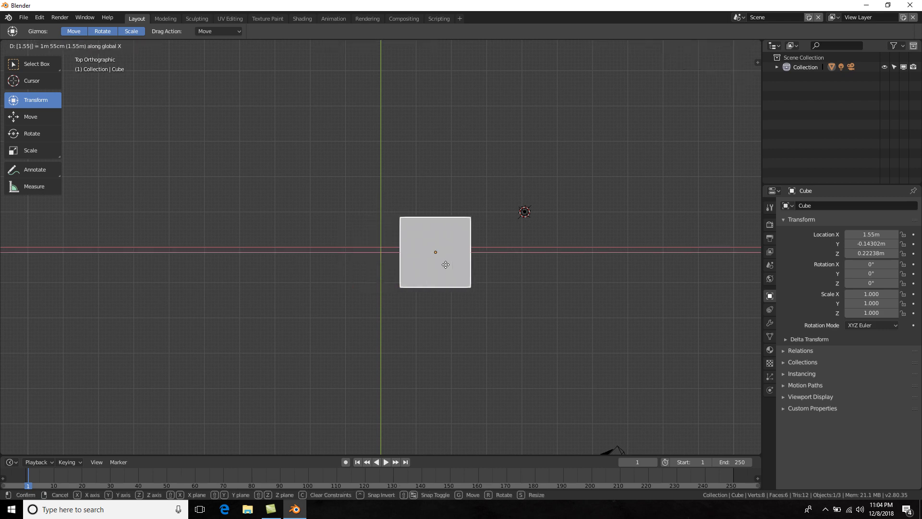
key("Escape")
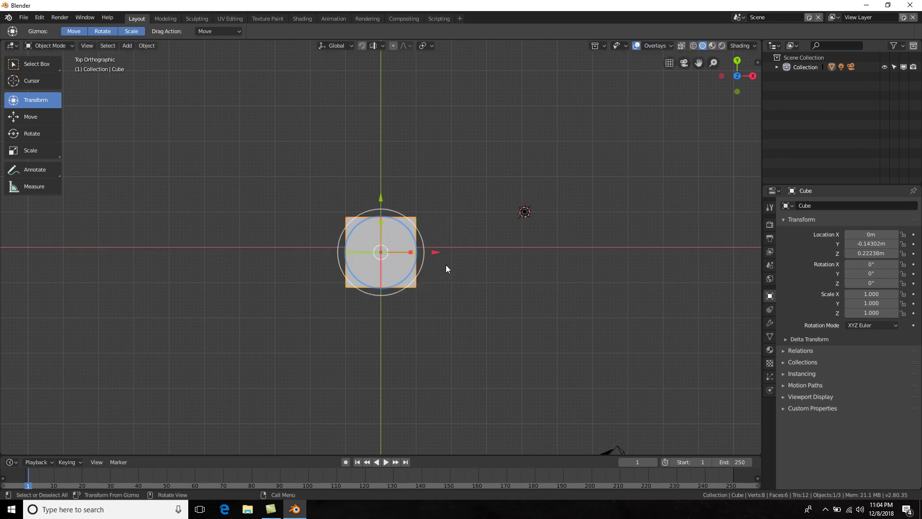
key("g")
key("x")
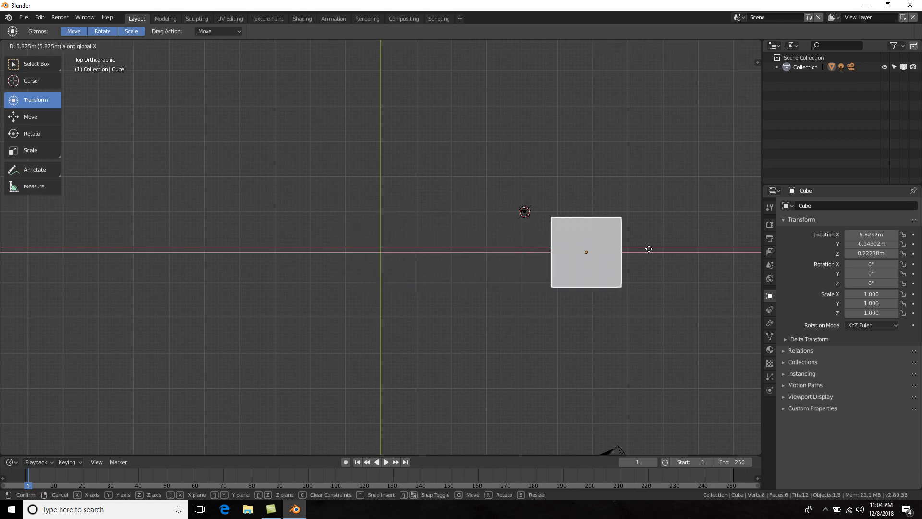
key("Escape")
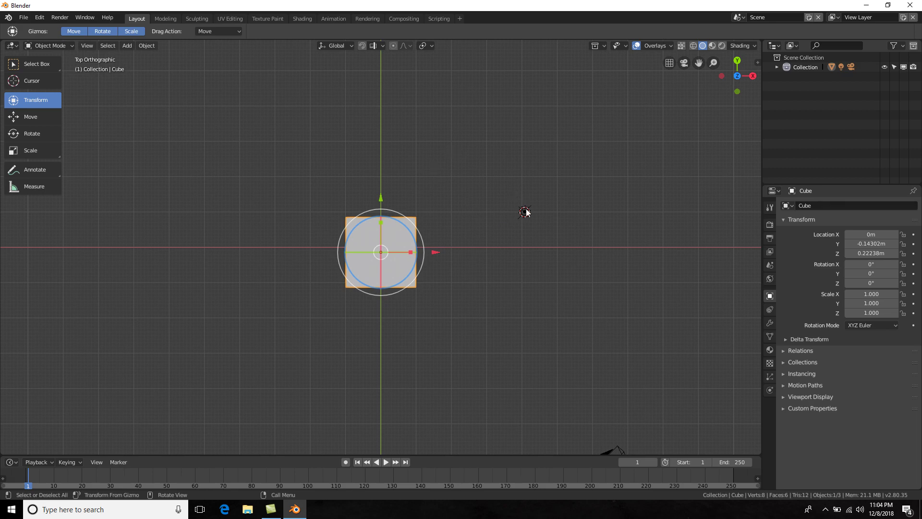
middle_click_drag(527, 212, 445, 159)
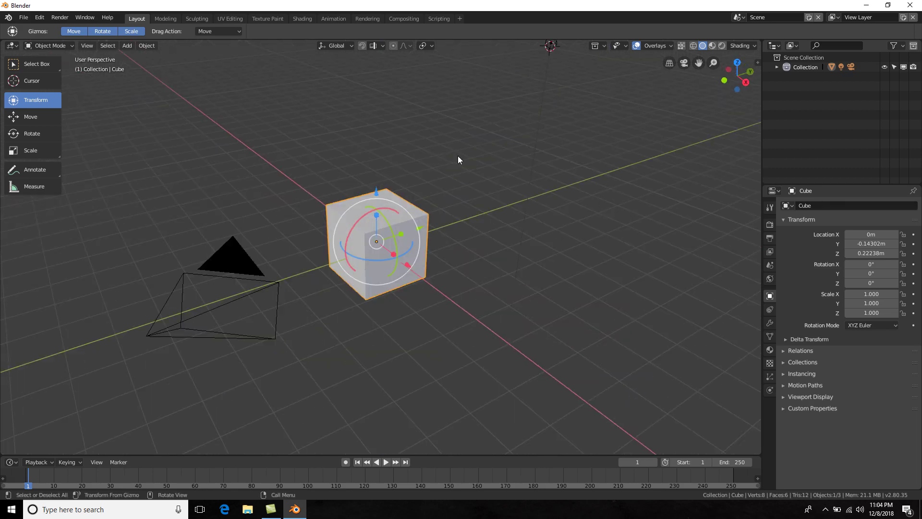